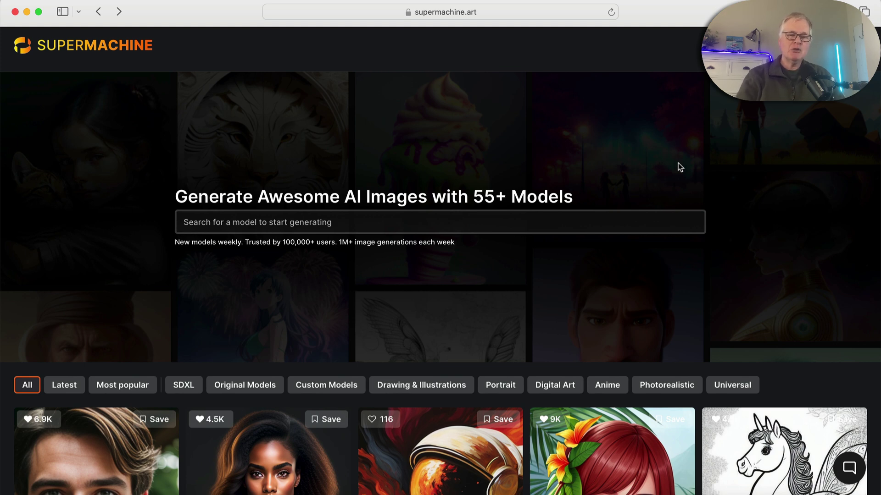
scroll(678, 163, "down", 1)
scroll(678, 163, "down", 5)
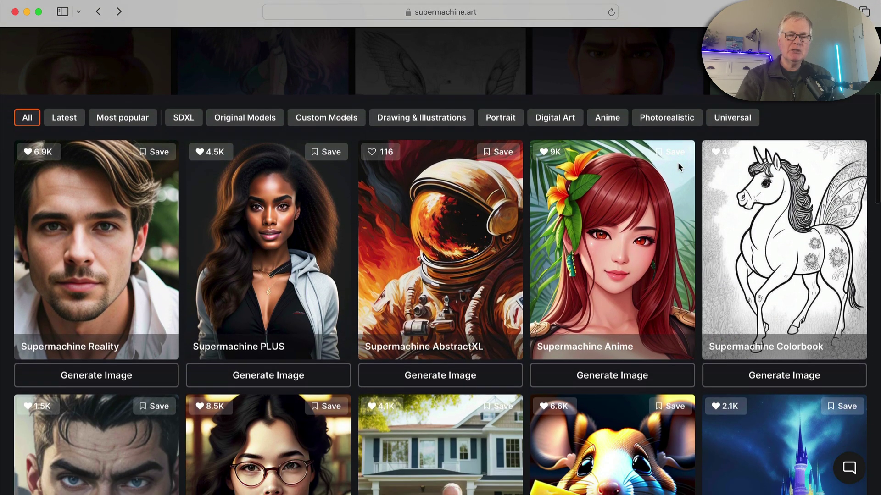
scroll(680, 168, "down", 1)
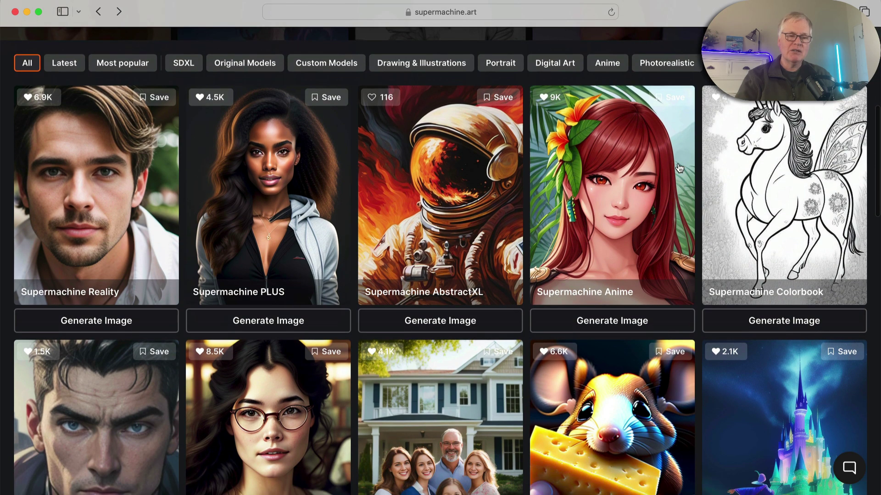
scroll(679, 168, "down", 1)
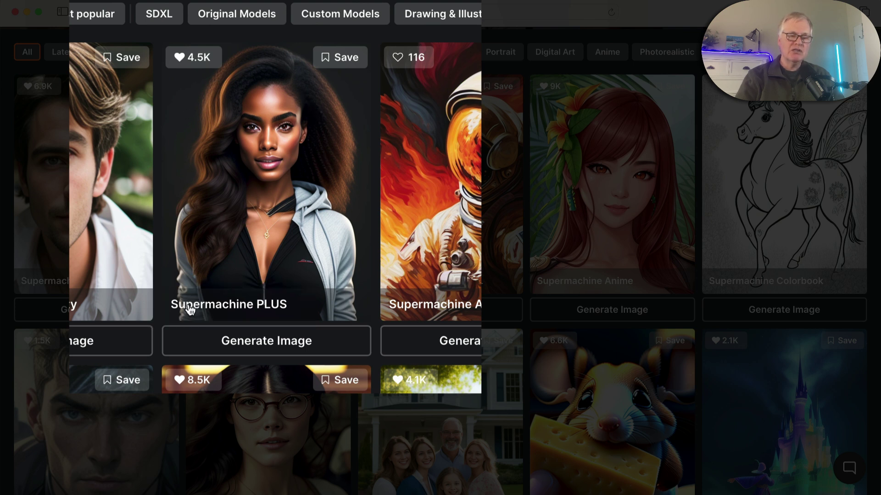
scroll(554, 235, "up", 7)
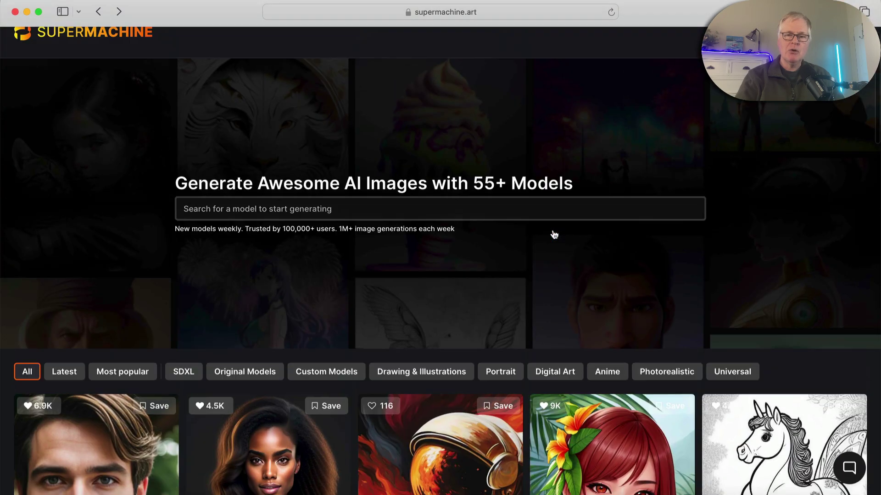
Step: Go to the Generate page and browse sideways through the Select a Model carousel
scroll(555, 235, "up", 1)
left_click(553, 230)
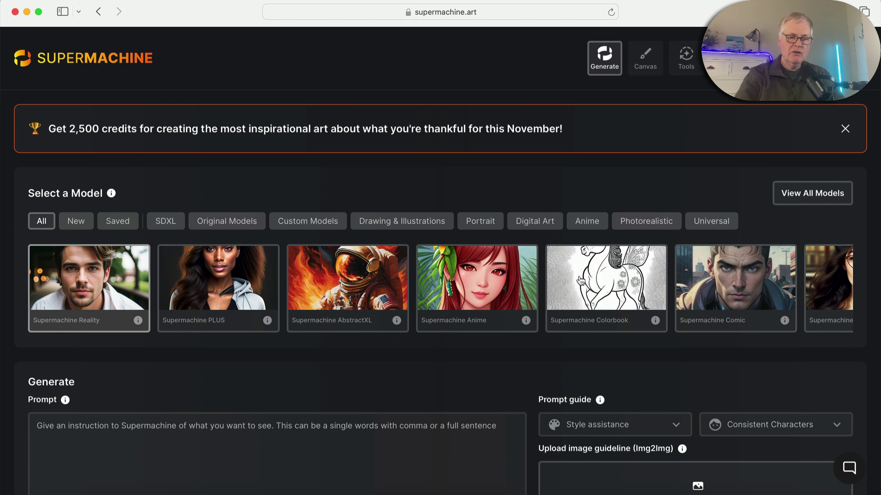
scroll(655, 272, "right", 8)
scroll(655, 272, "right", 9)
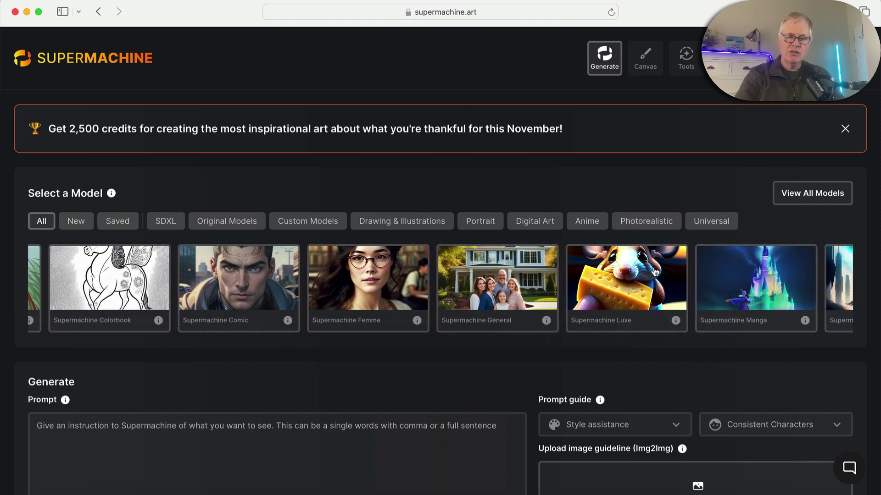
scroll(430, 304, "right", 9)
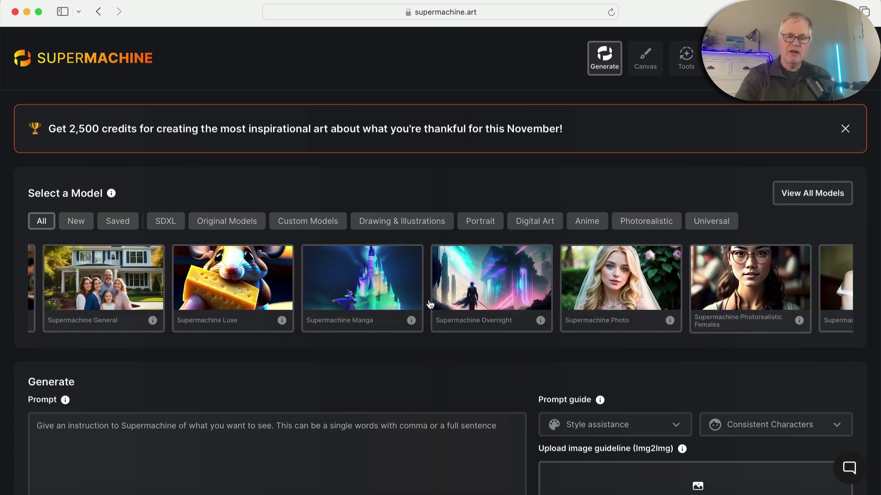
scroll(430, 304, "right", 10)
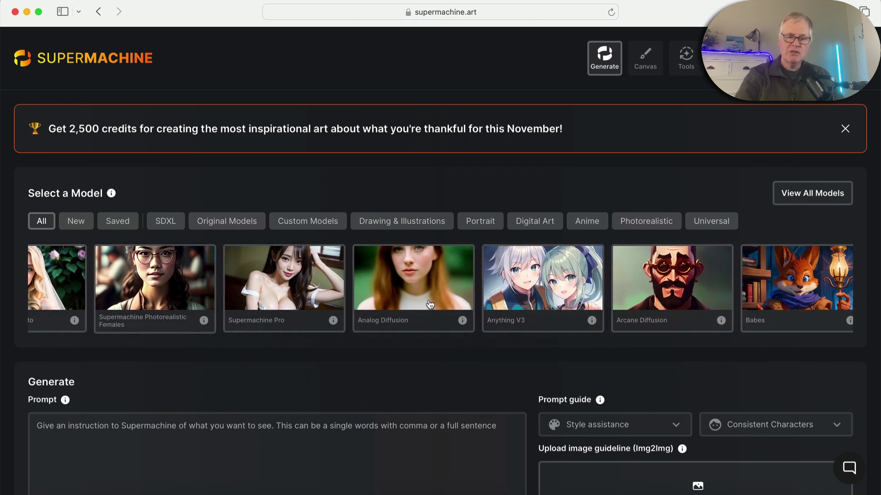
scroll(430, 304, "right", 10)
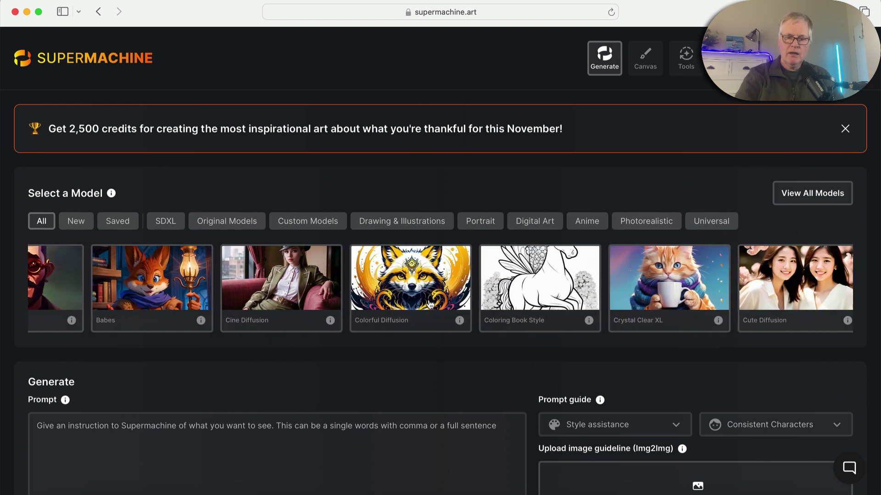
scroll(429, 304, "right", 8)
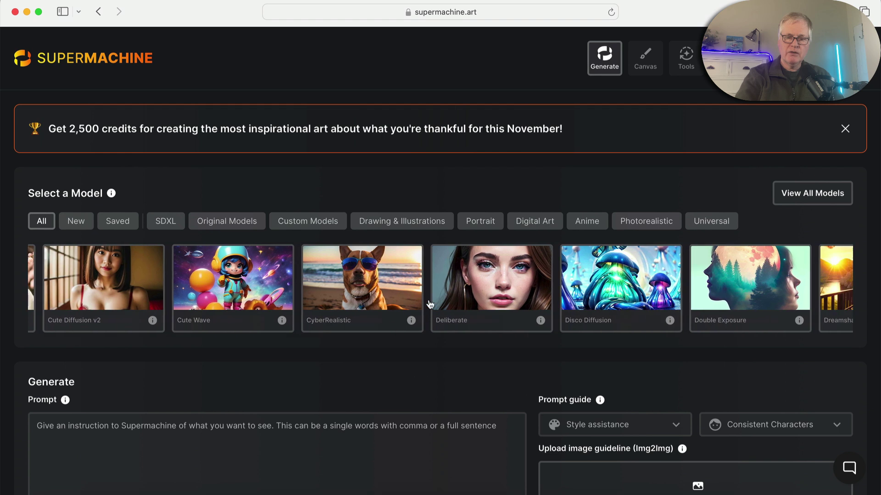
scroll(430, 304, "right", 3)
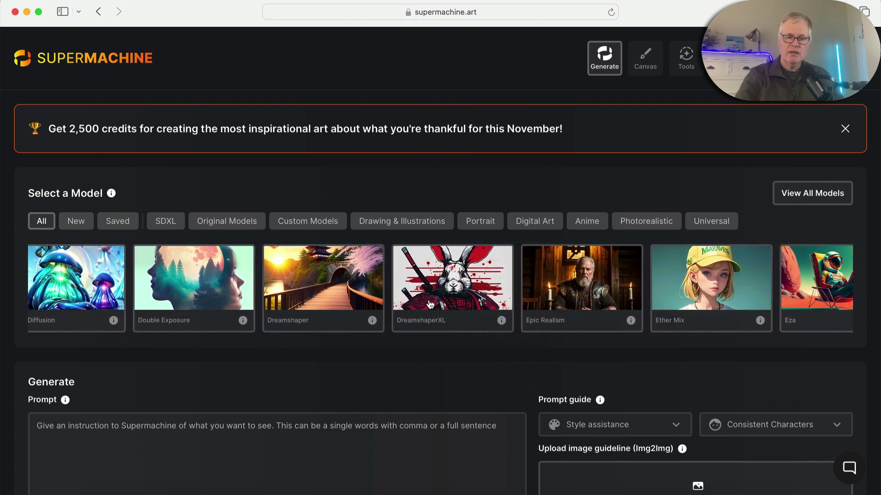
Step: Choose Epic Realism as the generation model
left_click(601, 278)
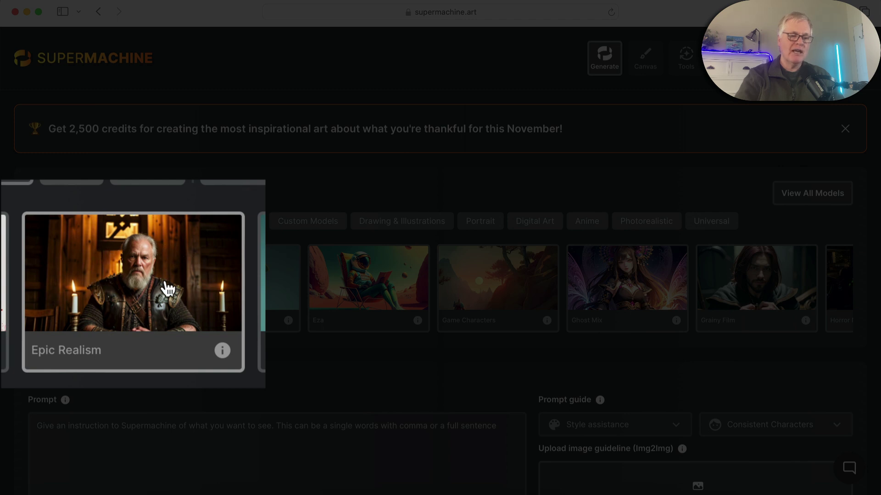
scroll(136, 282, "down", 3)
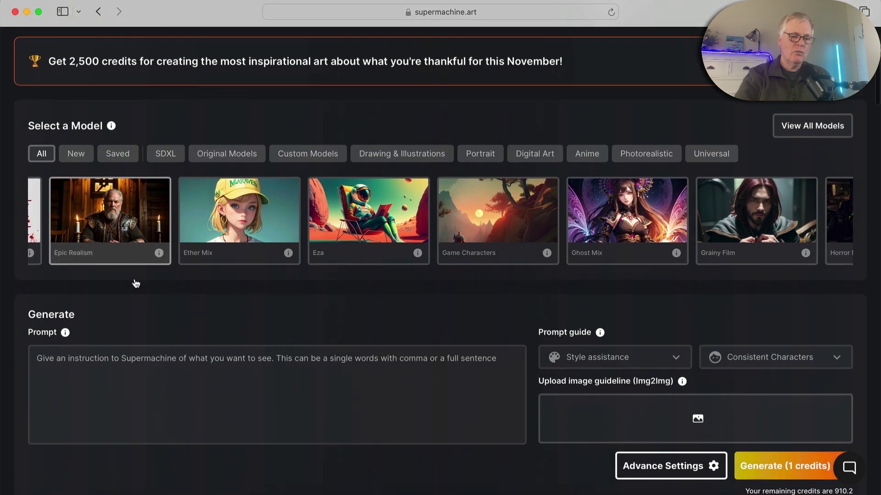
scroll(136, 282, "down", 3)
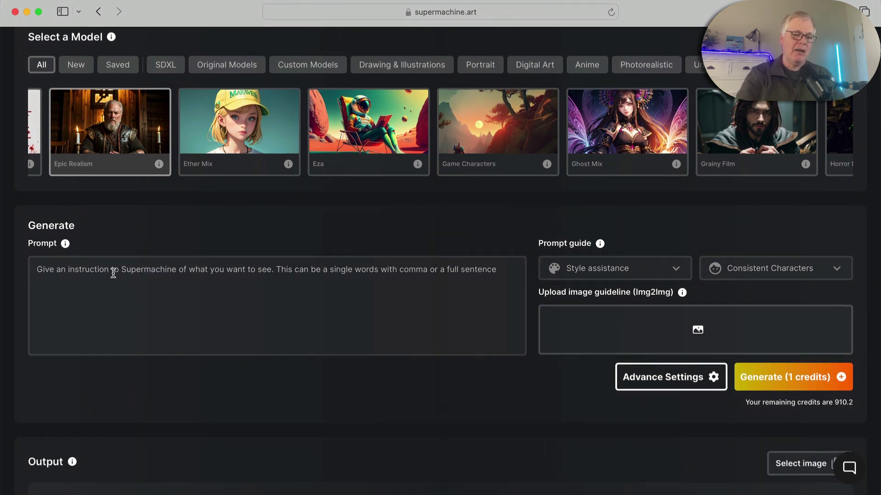
Step: Paste the modern-kitchen prompt and correct 'seafood' to 'seafoam'
left_click(114, 273)
type("I want an image of a modern kitchen with stainless steel appliances, a chef's stove with a copper range hood, modern white cabinets, a kitchen island with white marble countertops, brass faucets and cabinet handles, and a seafood green subway tile backsplash. I want a window above the sink looking out onto fall foliage.")
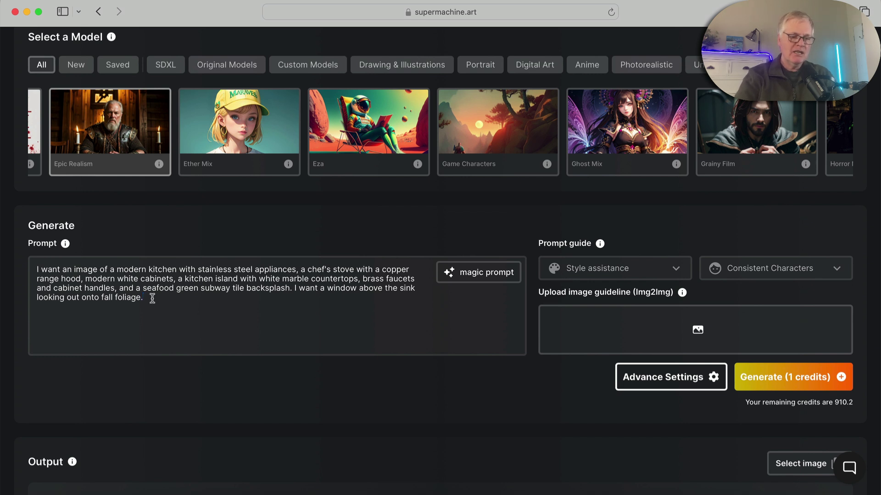
left_click_drag(164, 289, 172, 289)
type("am")
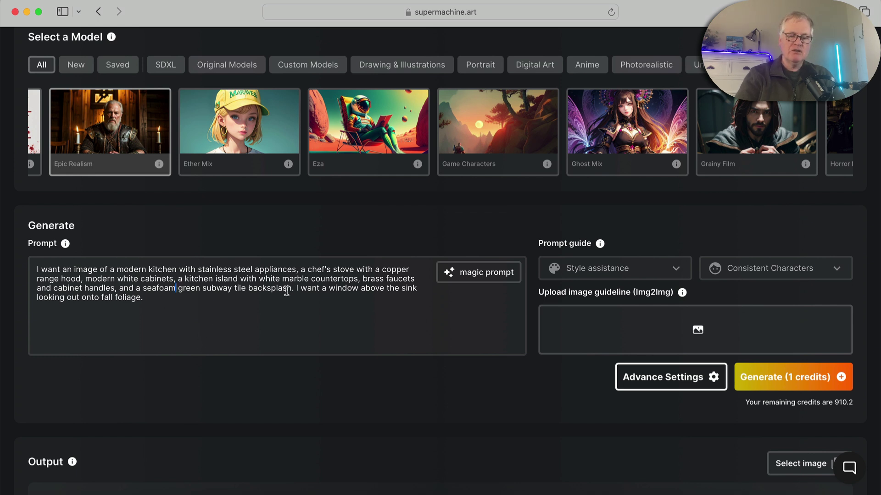
scroll(431, 312, "down", 5)
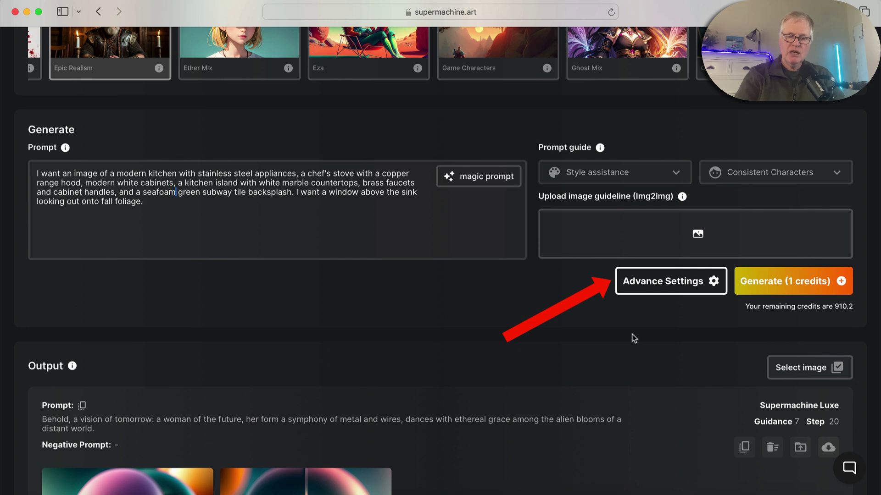
Step: Expand Advance Settings and set Image Ratio to Landscape (16:9) and Image Size to 640 × 360
left_click(671, 291)
scroll(466, 287, "down", 2)
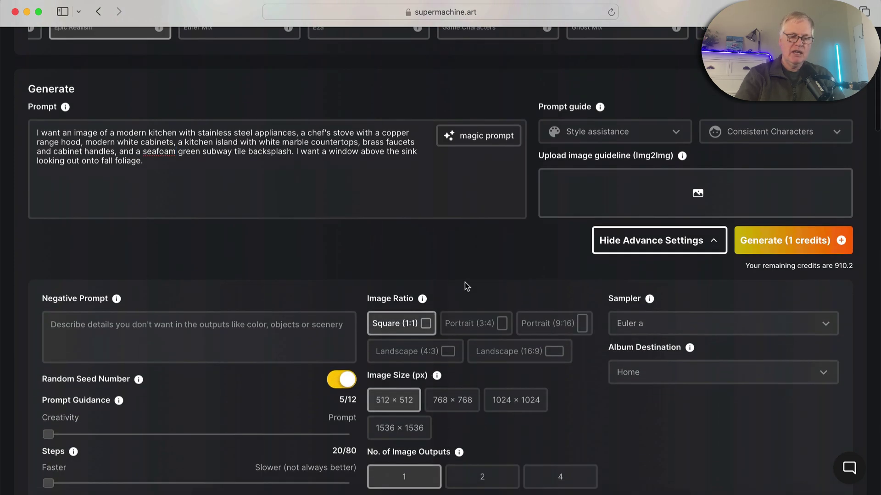
scroll(466, 287, "down", 1)
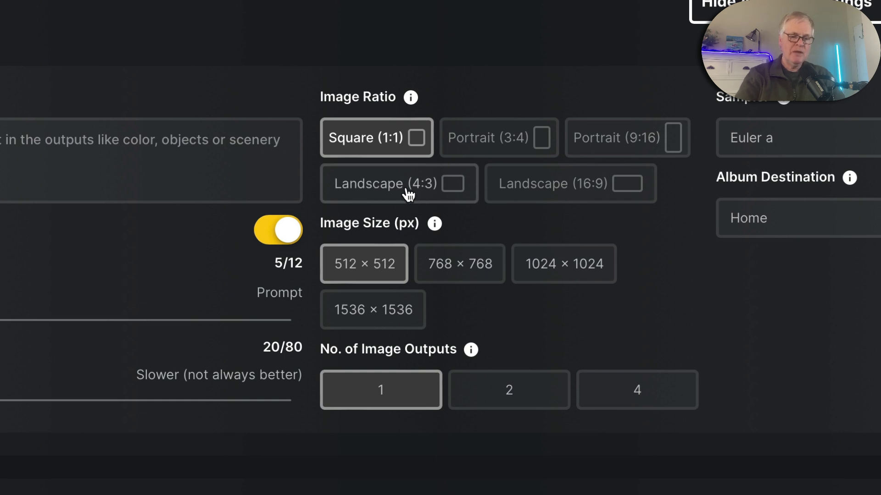
left_click(557, 188)
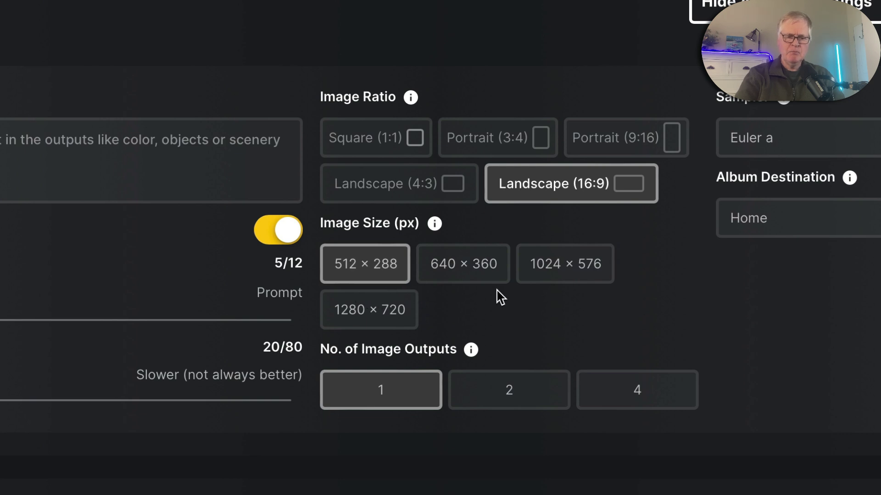
left_click(468, 267)
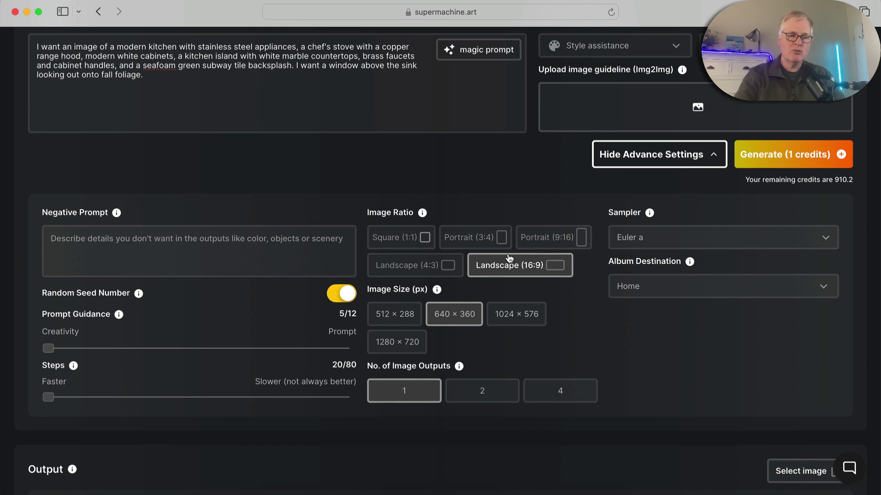
scroll(509, 258, "up", 3)
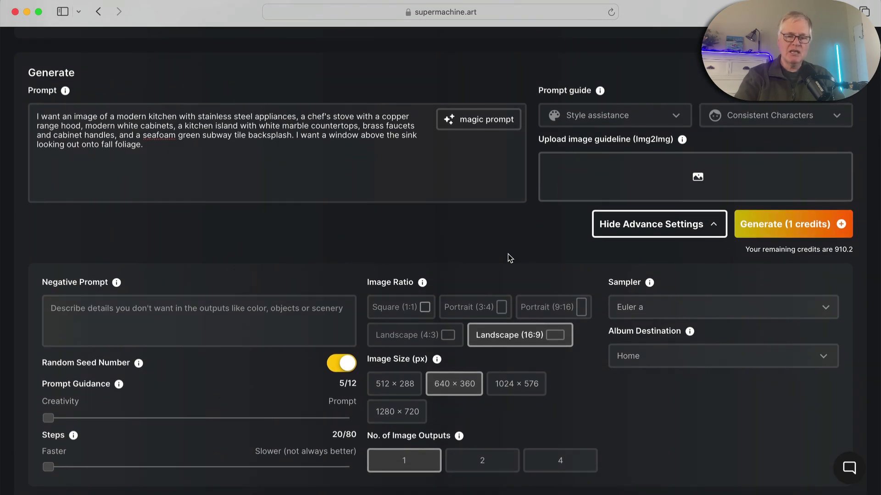
scroll(509, 257, "up", 2)
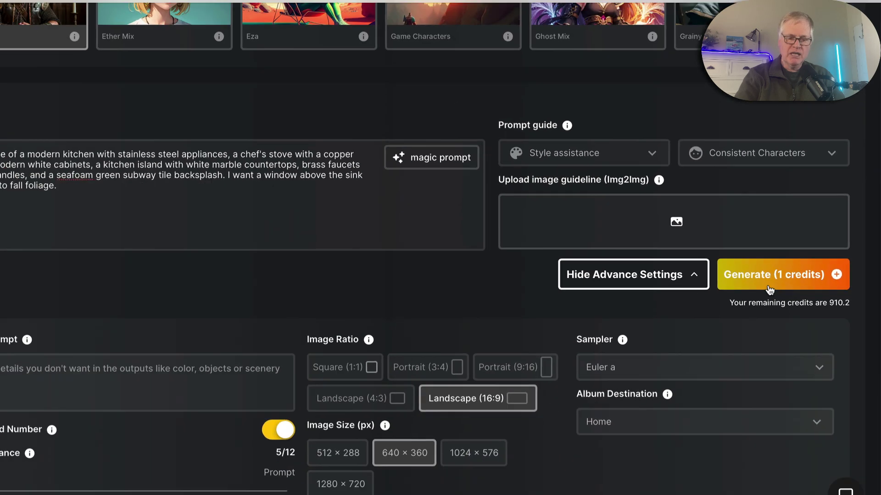
Step: Set 2 outputs, keep 640 × 360, and generate the kitchen images for 2 credits
scroll(643, 399, "down", 3)
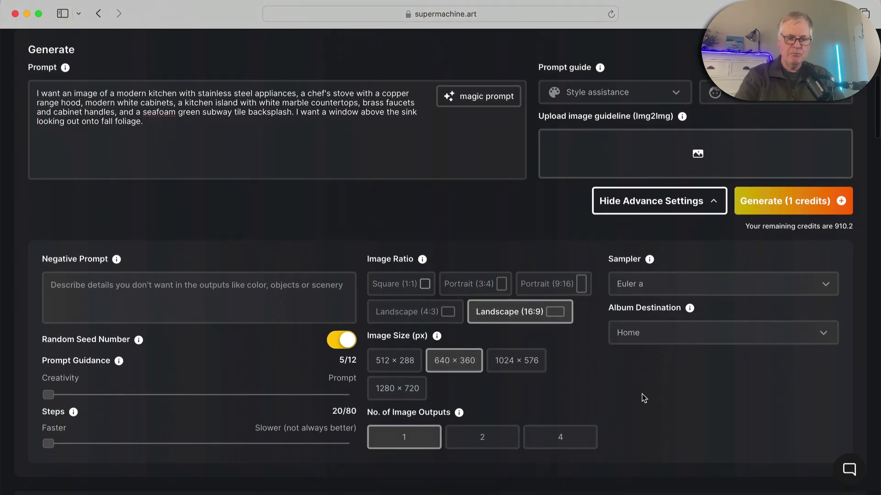
scroll(642, 395, "down", 3)
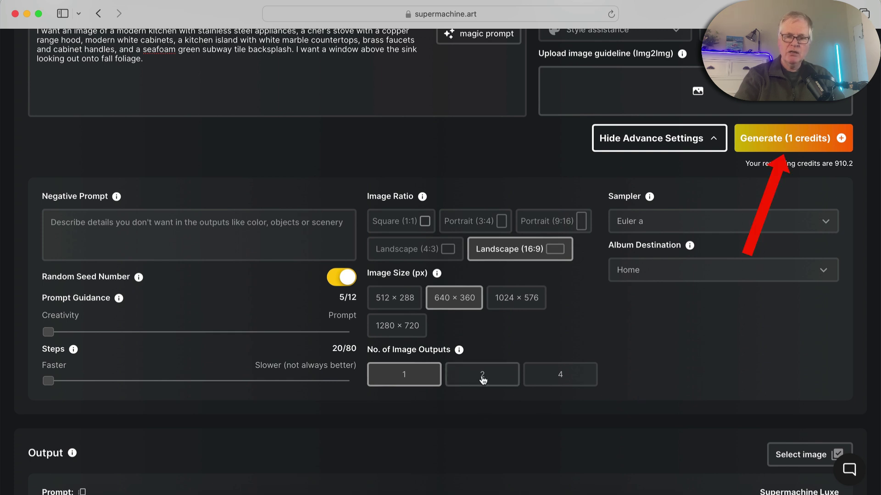
left_click(482, 380)
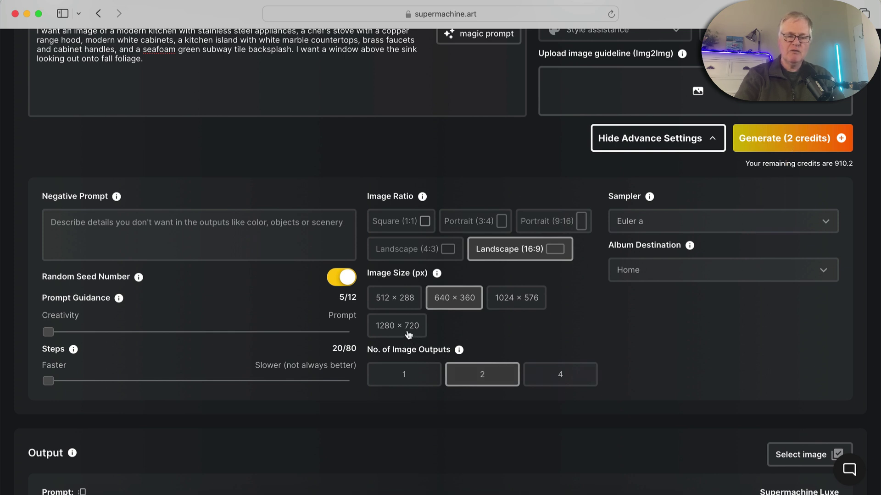
left_click(409, 334)
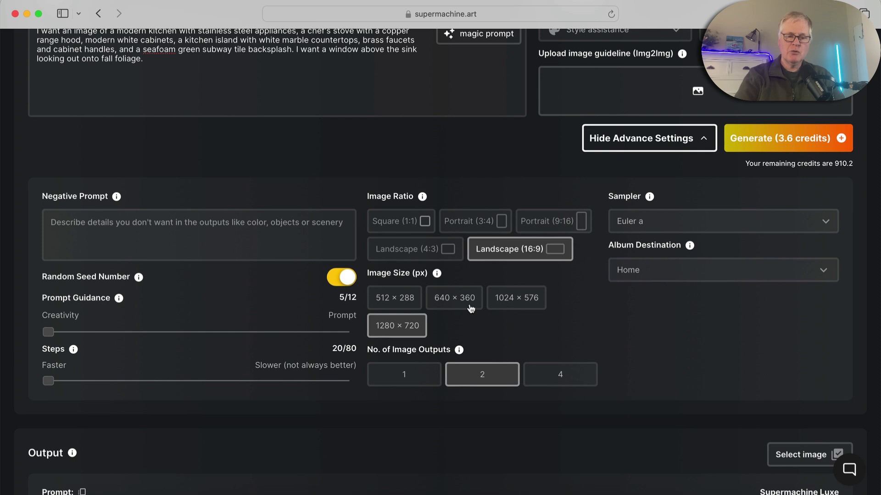
left_click(471, 308)
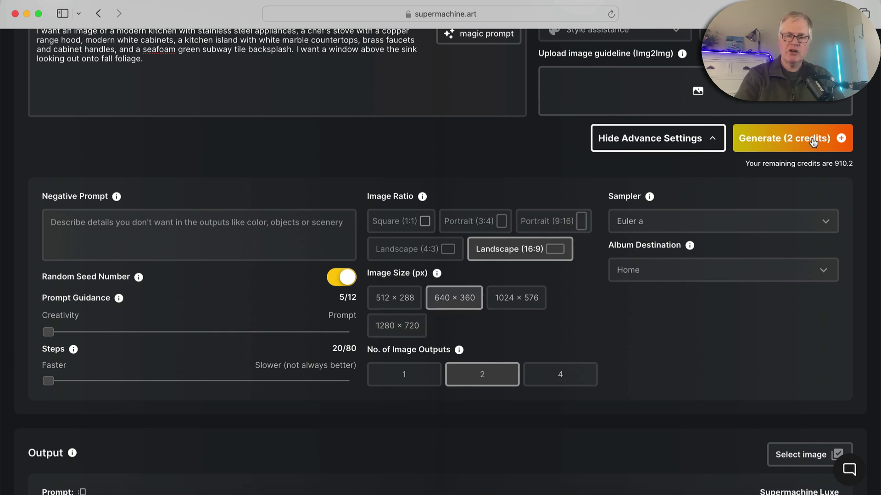
left_click(813, 142)
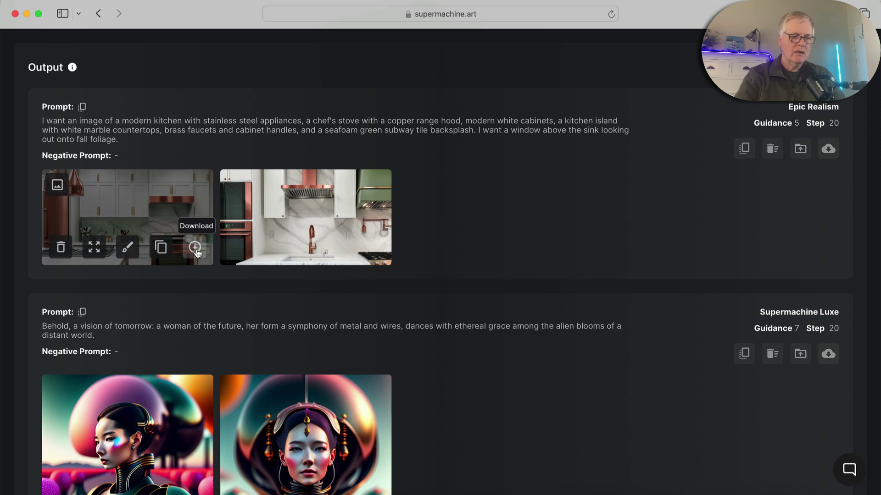
Step: View and close the details of each of the two kitchen images
left_click(153, 212)
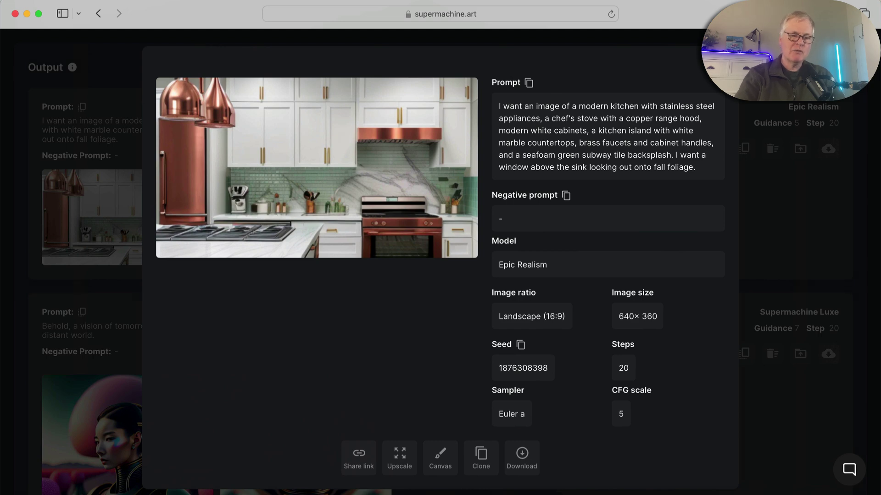
key("Escape")
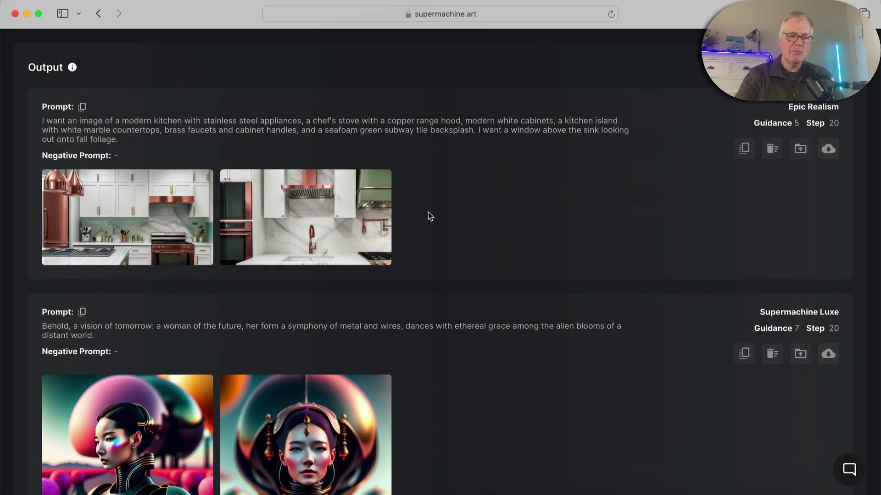
mouse_move(356, 238)
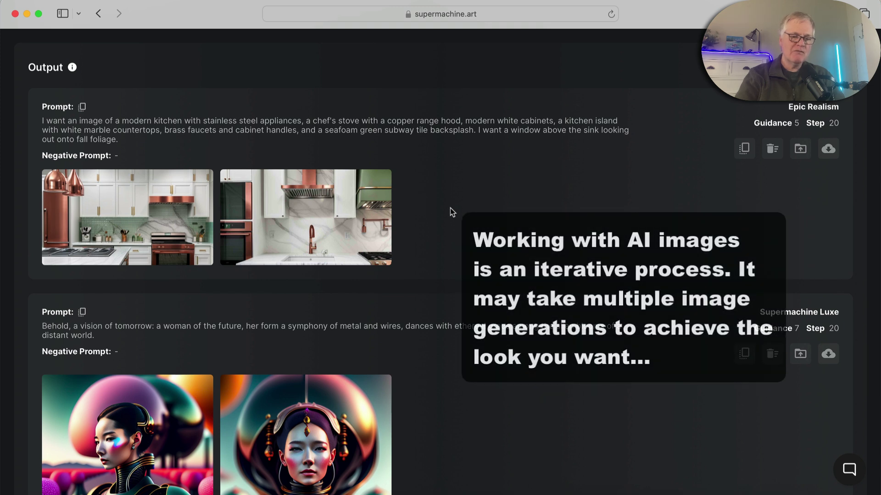
mouse_move(353, 209)
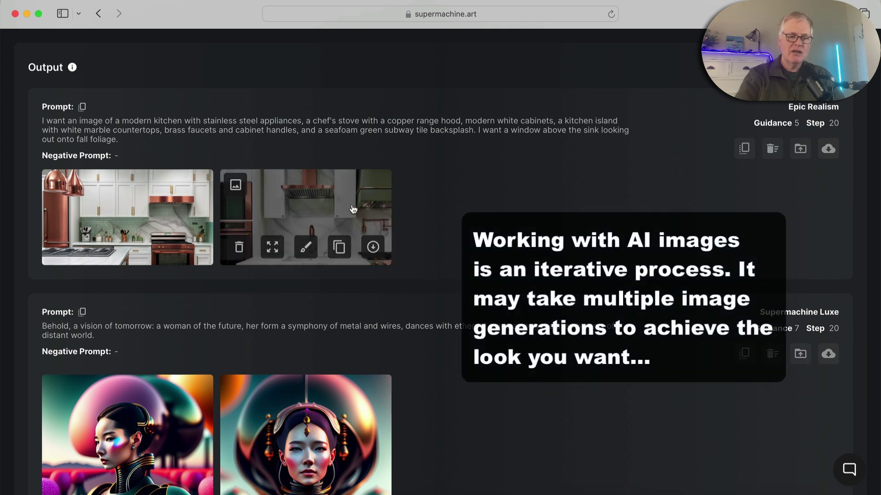
left_click(353, 209)
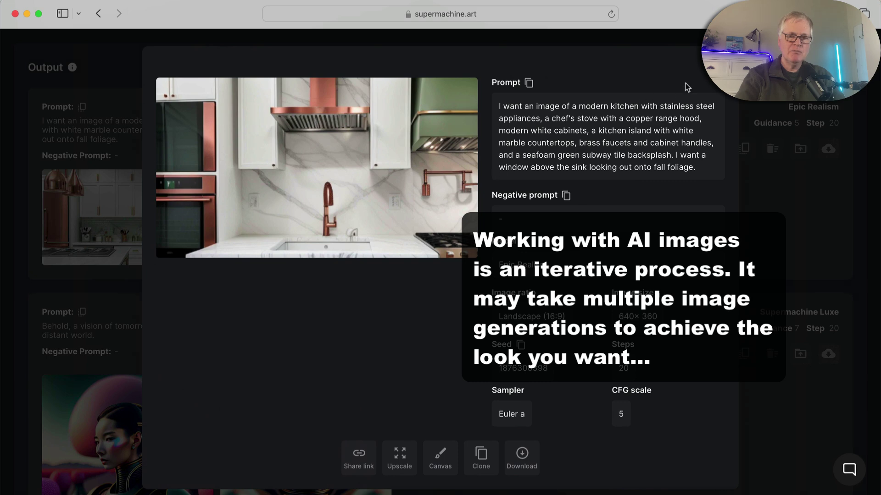
key("Escape")
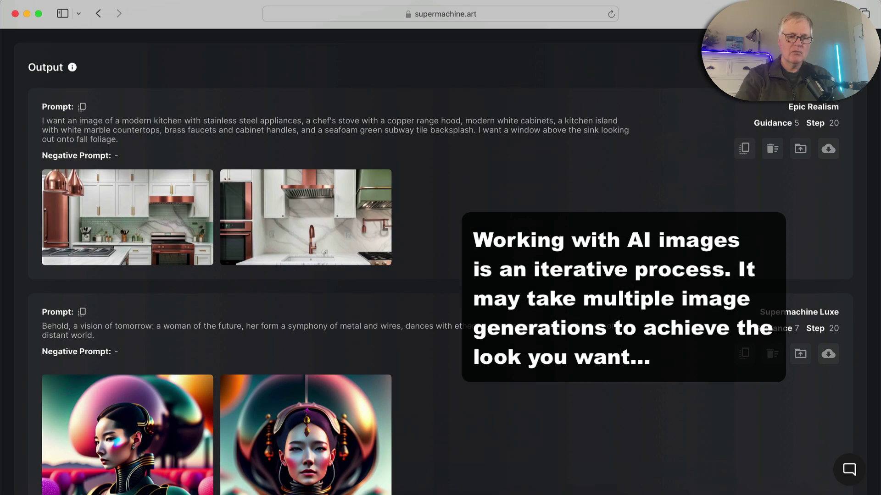
scroll(533, 259, "down", 5)
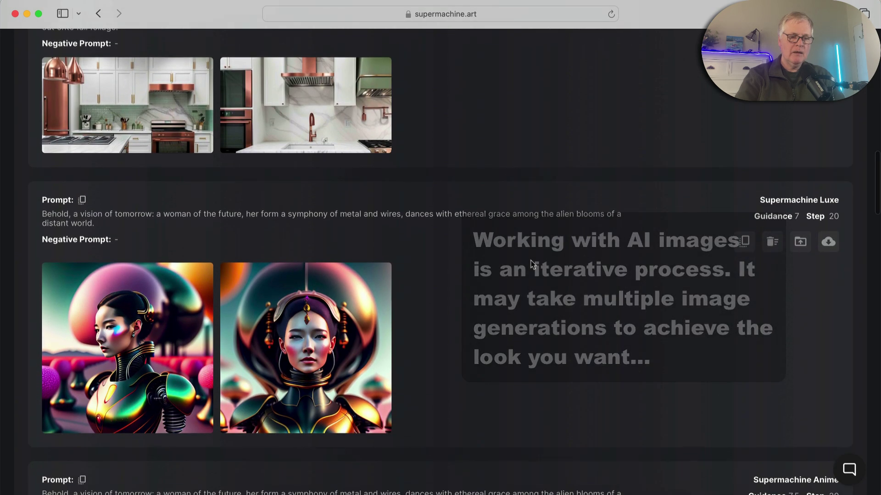
Step: Scroll past the Anime, AbstractXL, Cine Diffusion and Femme outputs to the mechanical cat and zombies
scroll(532, 265, "down", 5)
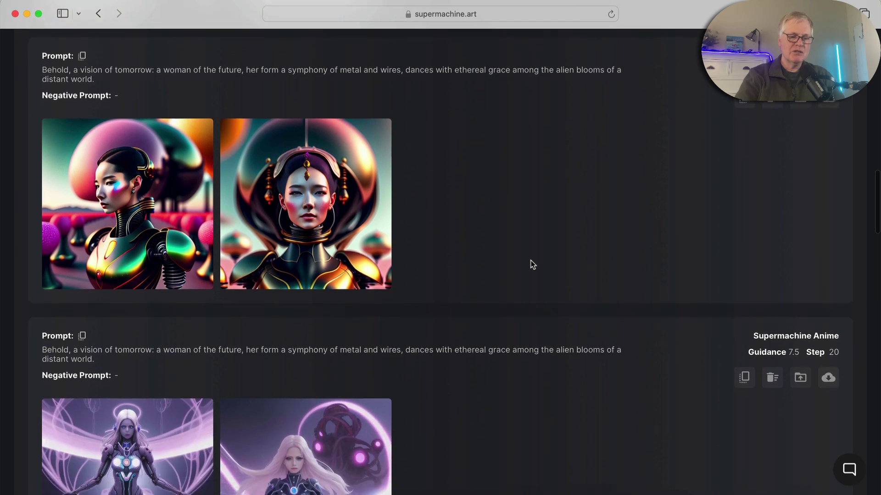
scroll(532, 265, "up", 5)
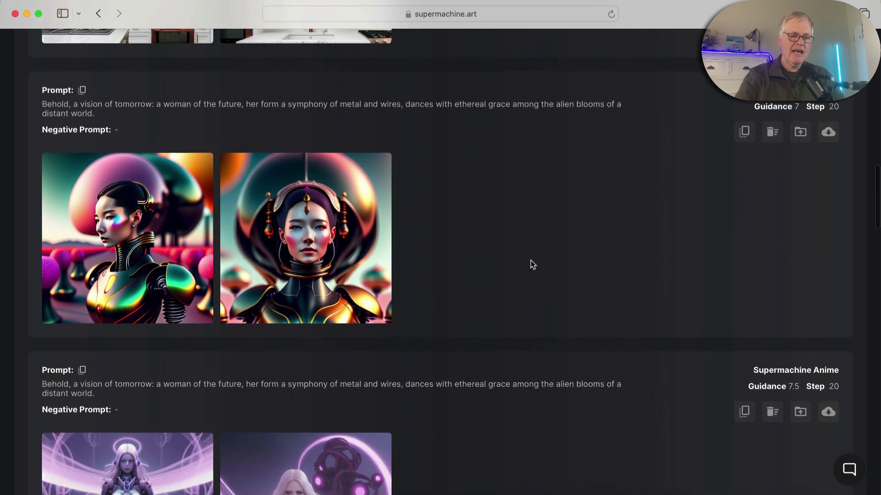
scroll(533, 266, "up", 1)
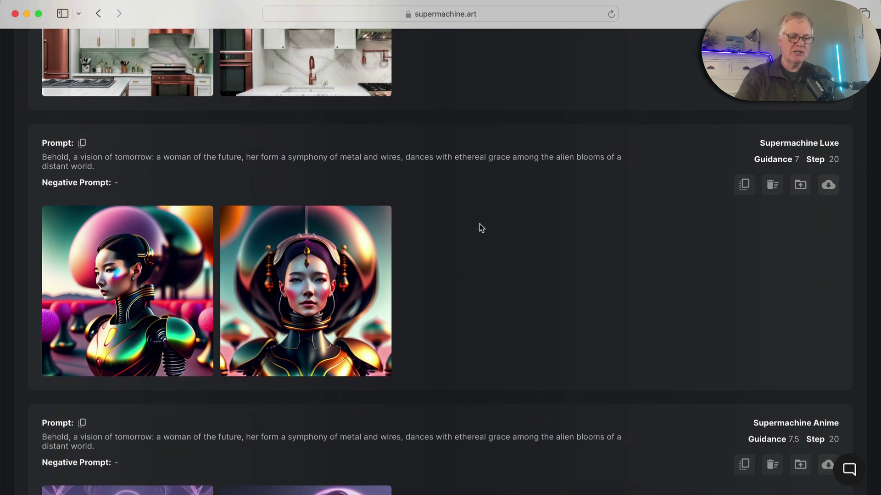
scroll(480, 223, "down", 2)
scroll(483, 223, "down", 12)
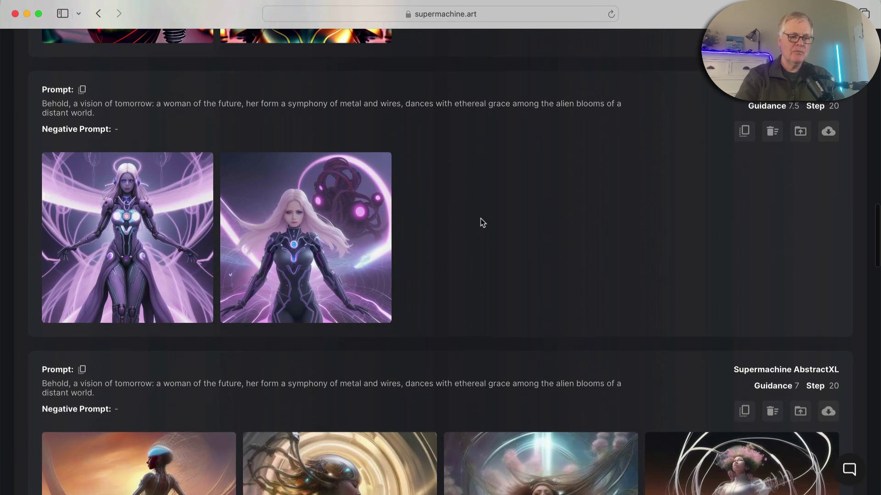
scroll(480, 218, "down", 5)
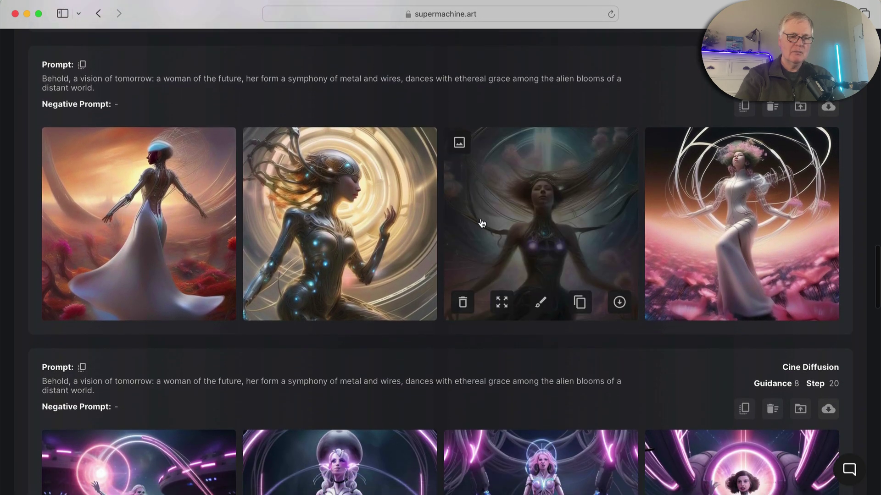
scroll(482, 224, "down", 6)
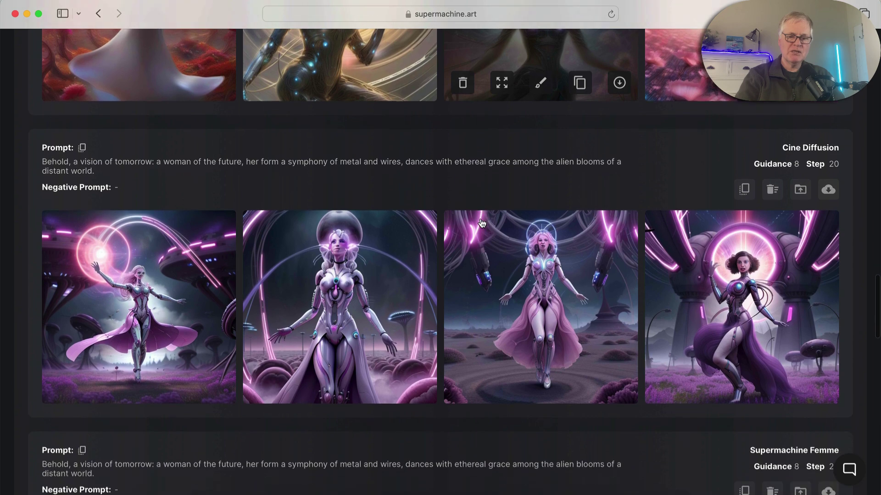
scroll(482, 224, "down", 11)
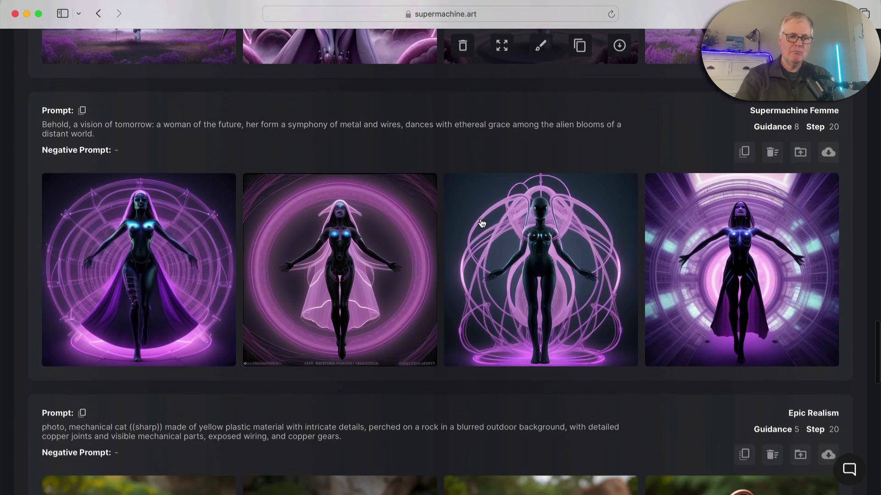
scroll(482, 223, "down", 3)
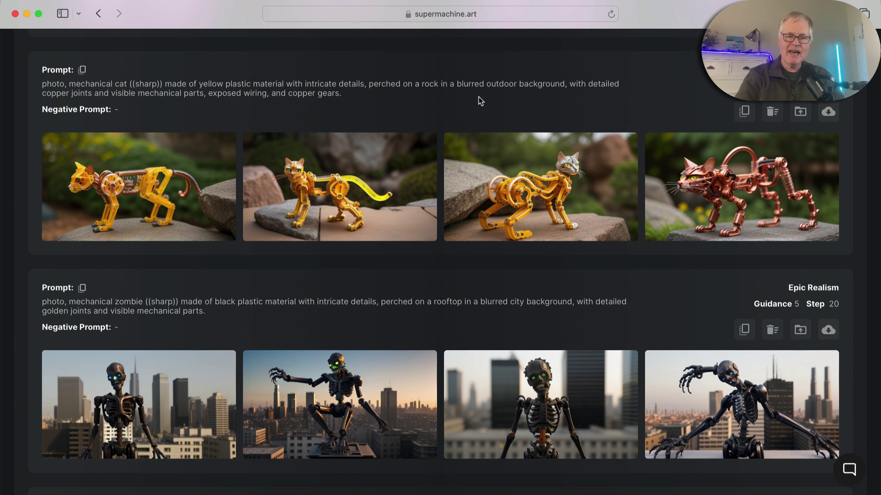
scroll(506, 110, "down", 1)
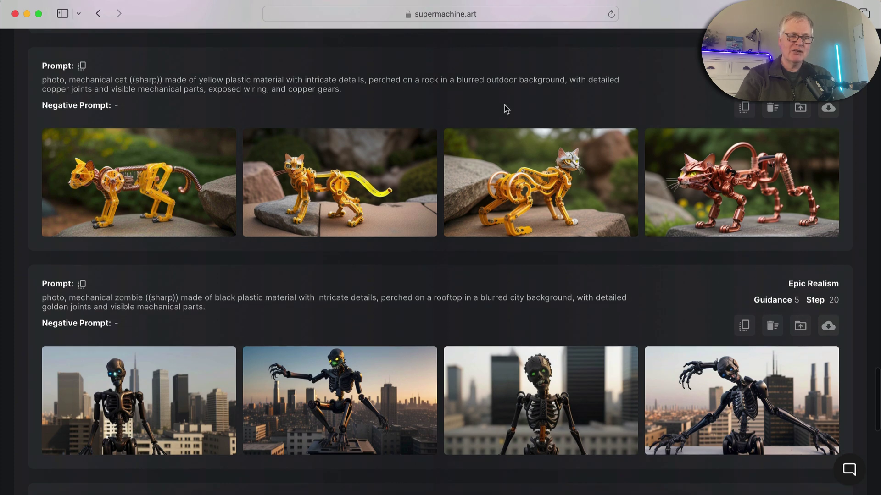
scroll(506, 109, "down", 3)
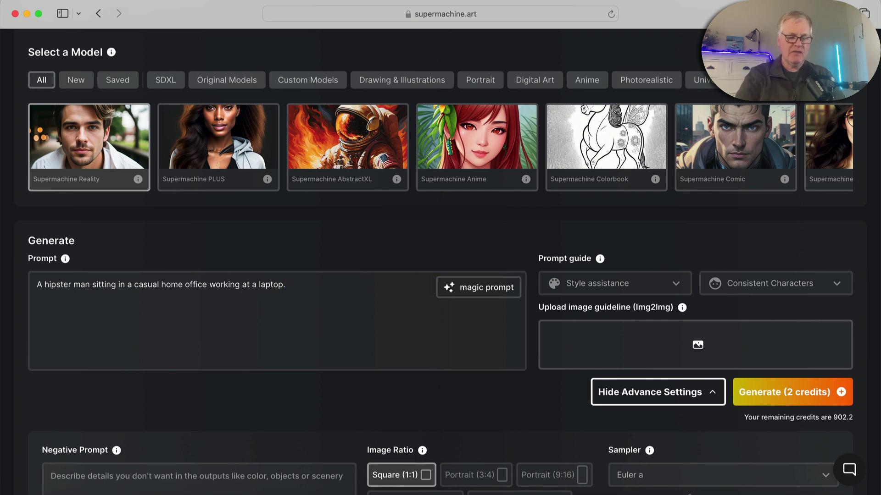
Step: Append 'Colorful.' to the hipster prompt and generate at Landscape (16:9), 1024 × 576
type("Colorf")
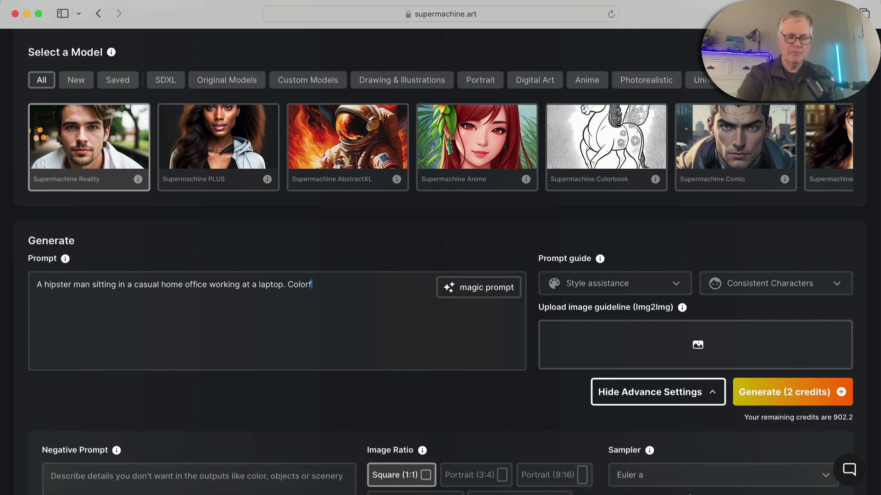
type("ul.")
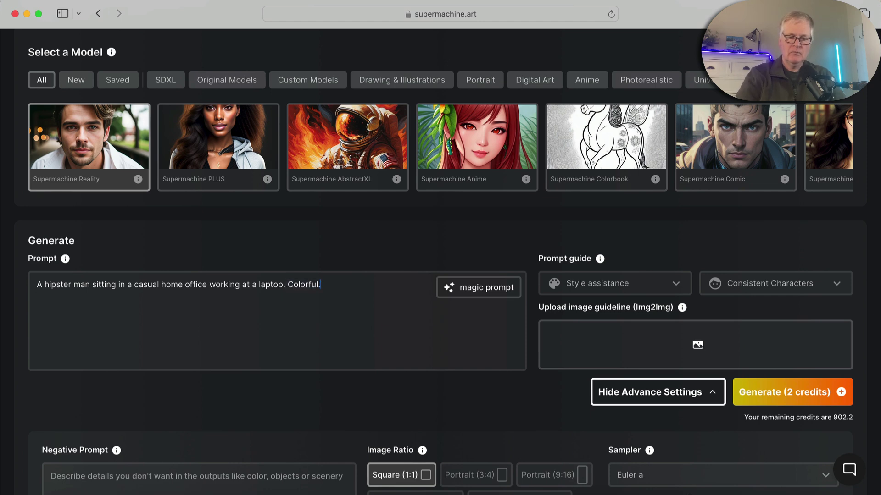
scroll(616, 383, "down", 5)
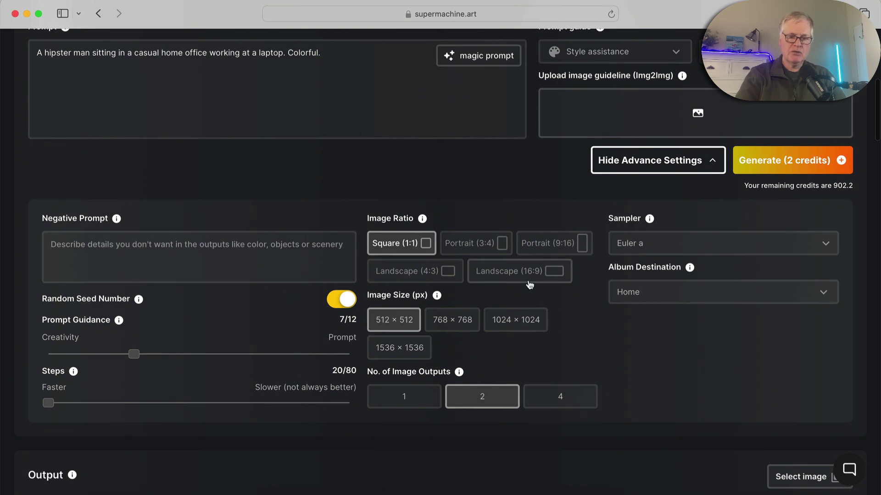
left_click(530, 279)
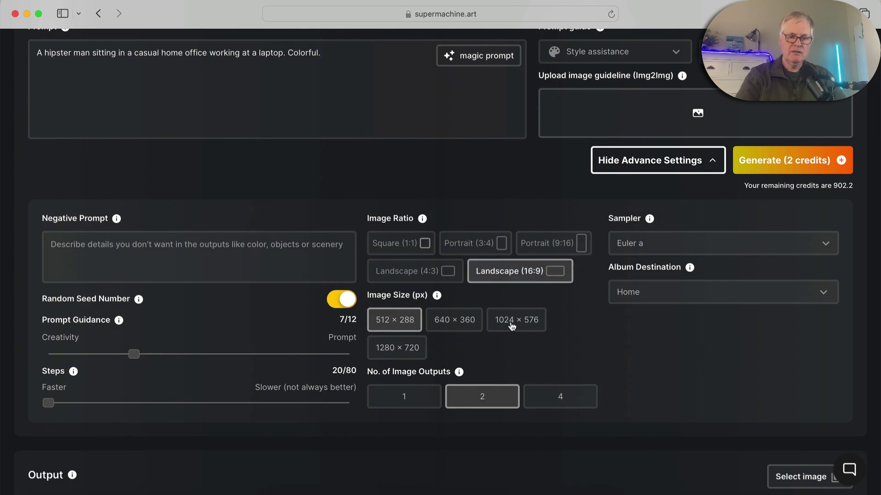
left_click(512, 326)
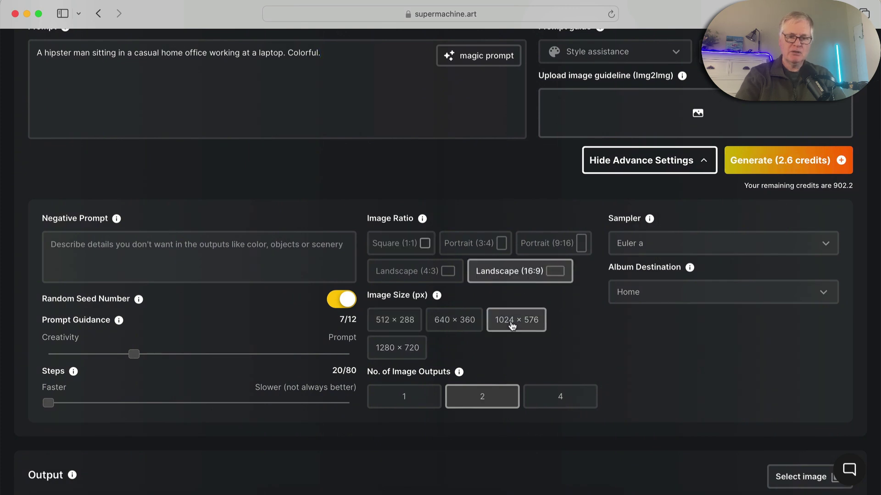
scroll(633, 323, "up", 3)
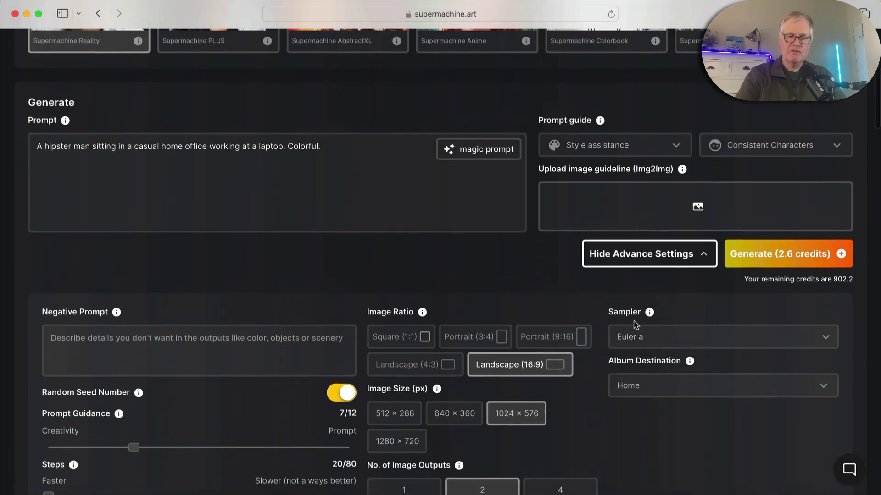
scroll(634, 321, "up", 2)
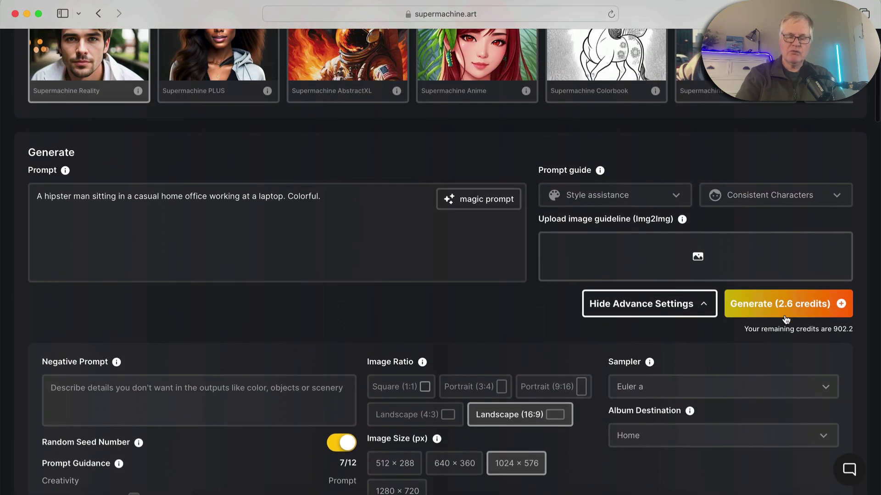
scroll(785, 317, "down", 5)
scroll(784, 315, "up", 4)
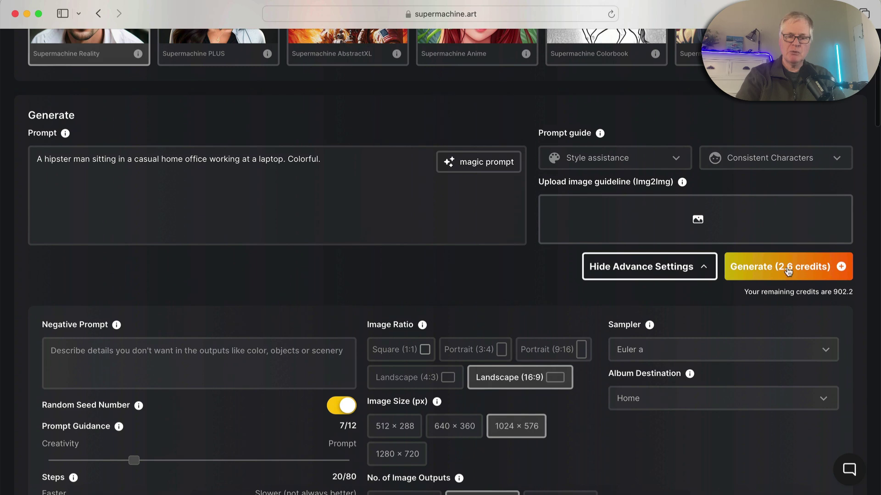
left_click(788, 268)
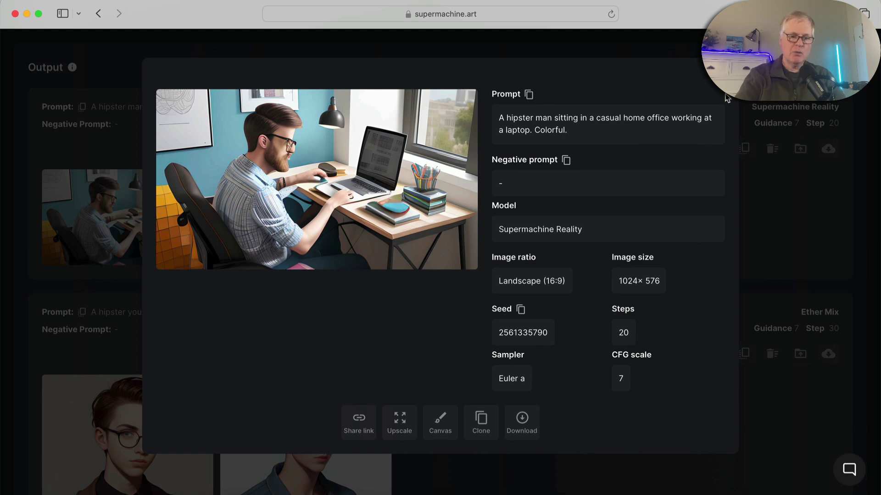
Step: Check the bearded man laptop image's prompt, model, seed and steps, then close its details
left_click(727, 69)
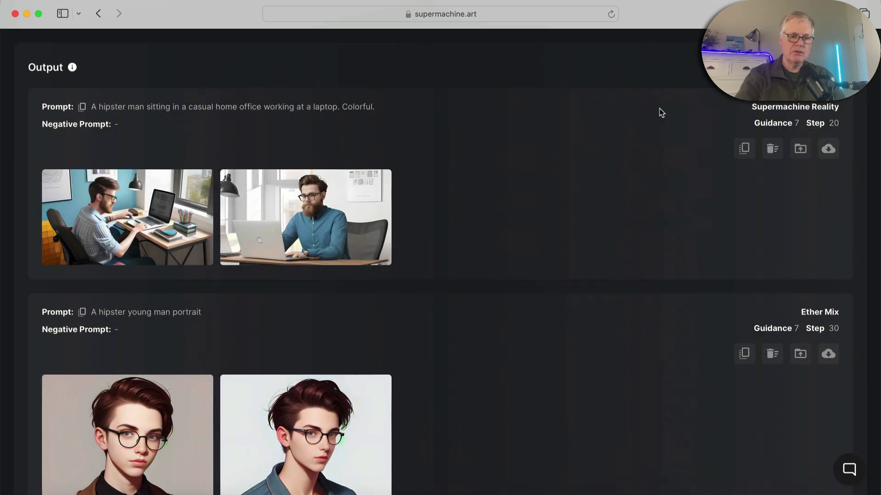
left_click(367, 217)
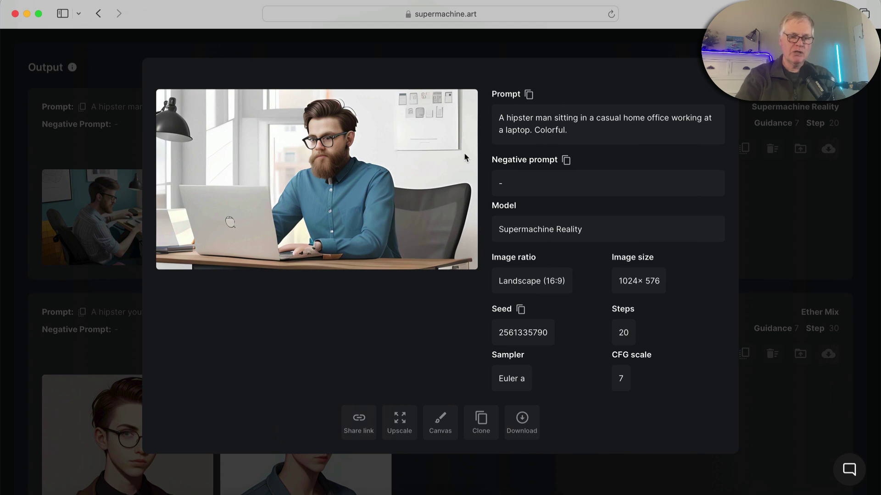
left_click(727, 69)
Step: In Tools, accept the Face Swap responsible-use disclaimer, then switch to Image to Prompt
scroll(628, 146, "up", 3)
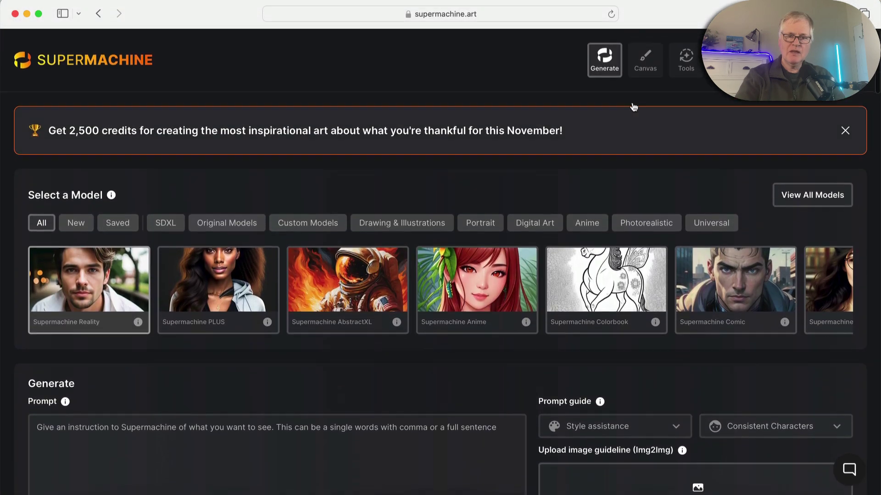
left_click(672, 53)
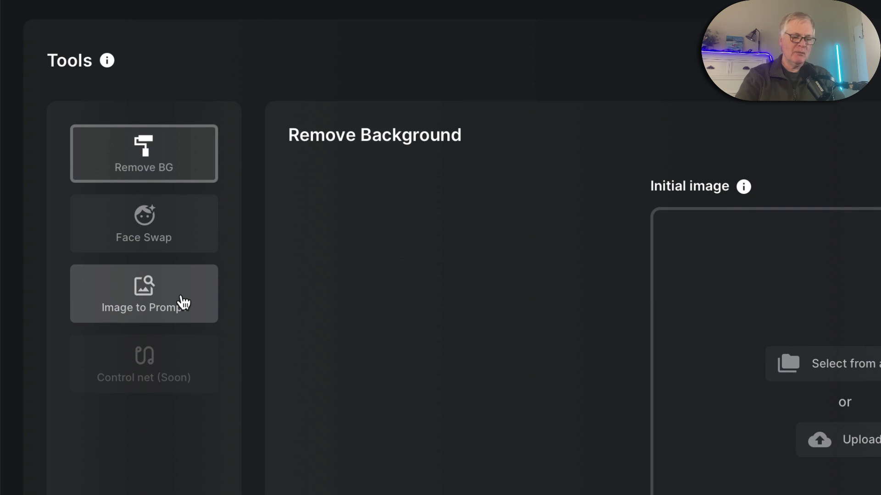
left_click(179, 240)
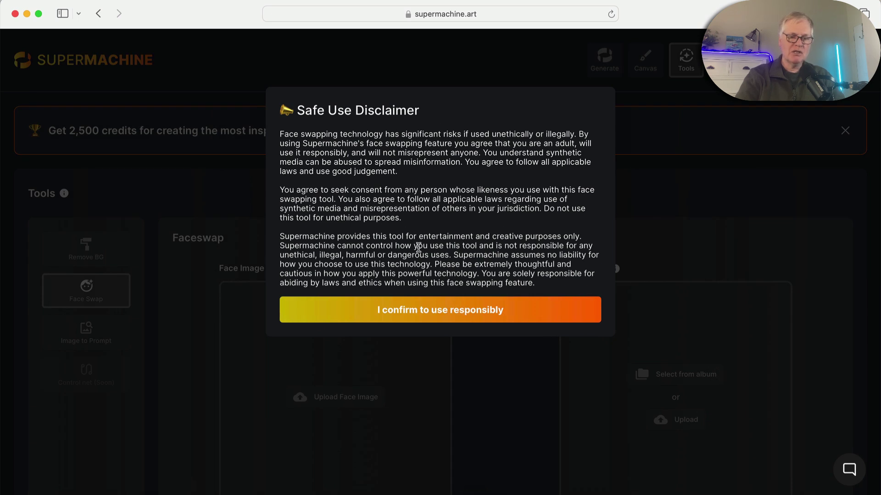
left_click(419, 315)
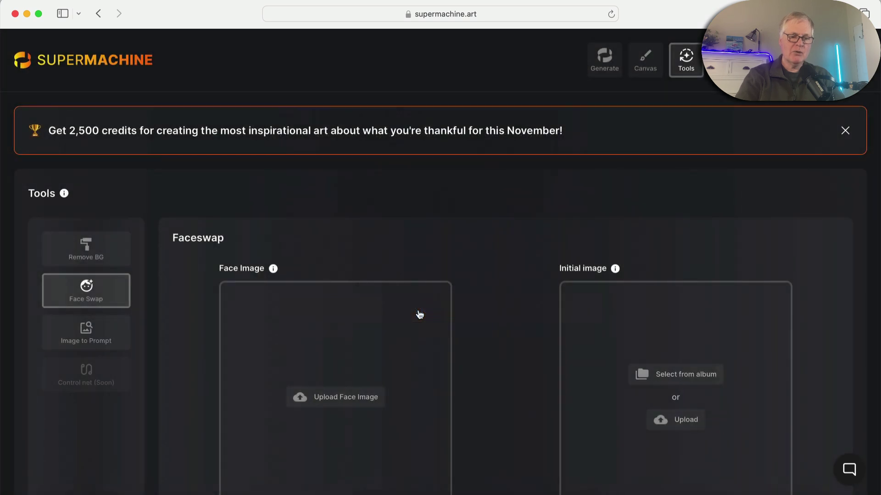
left_click(97, 328)
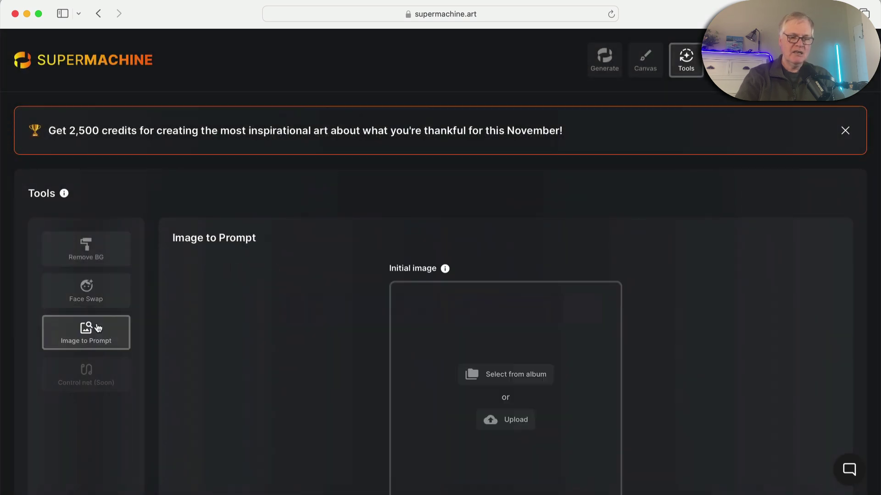
scroll(278, 341, "down", 2)
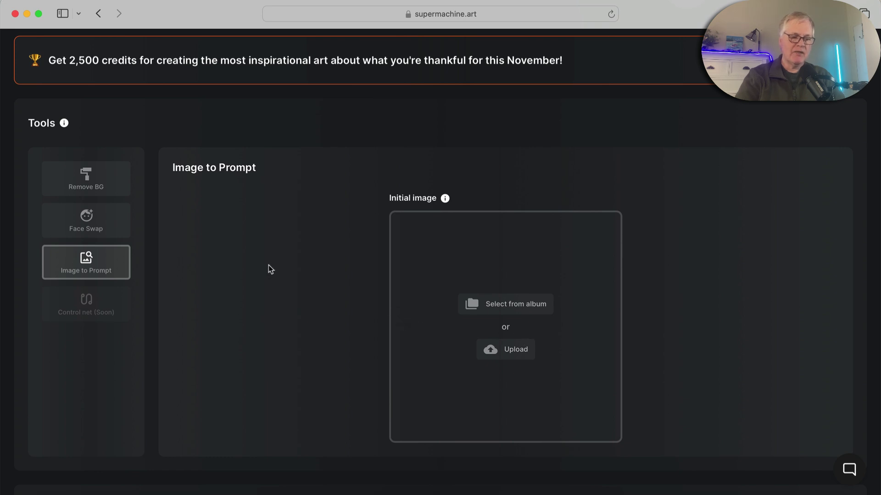
scroll(271, 270, "up", 3)
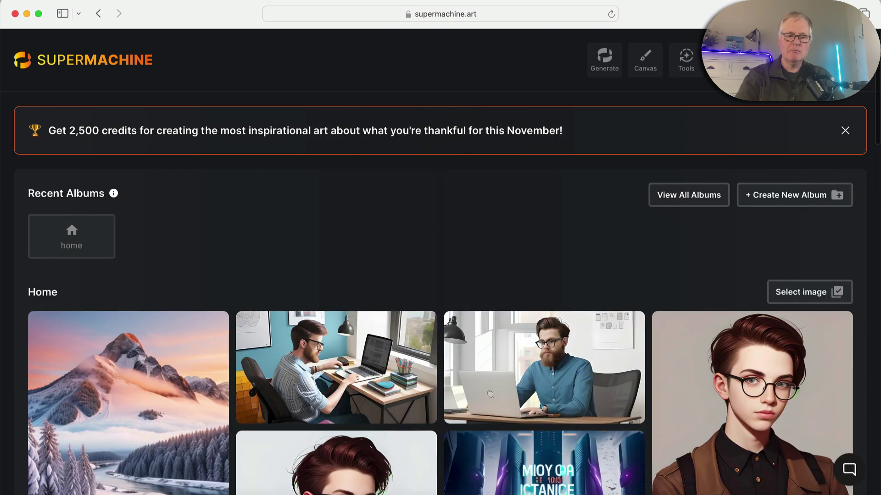
Step: Scroll down and back up through the Home album image grid
scroll(564, 340, "down", 3)
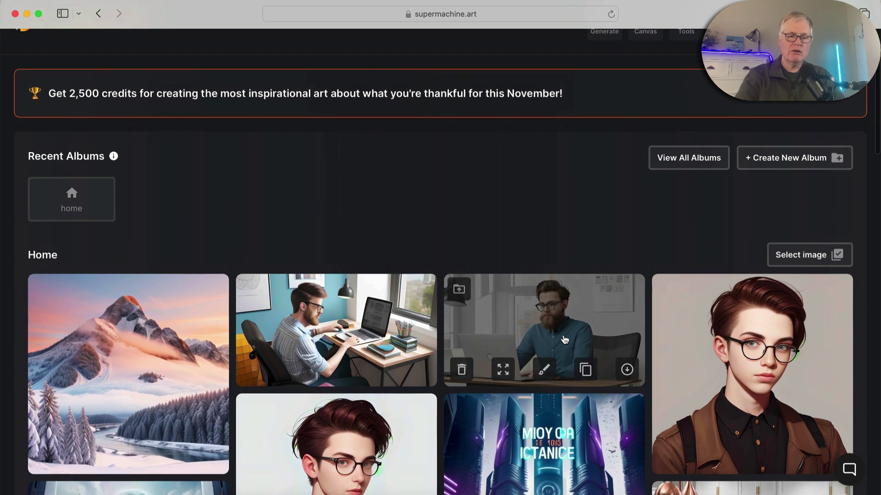
scroll(564, 340, "down", 6)
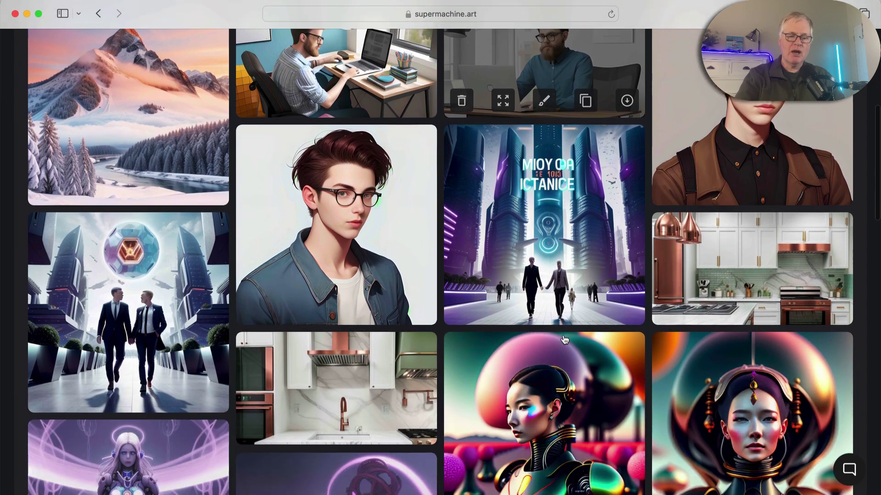
scroll(564, 339, "up", 9)
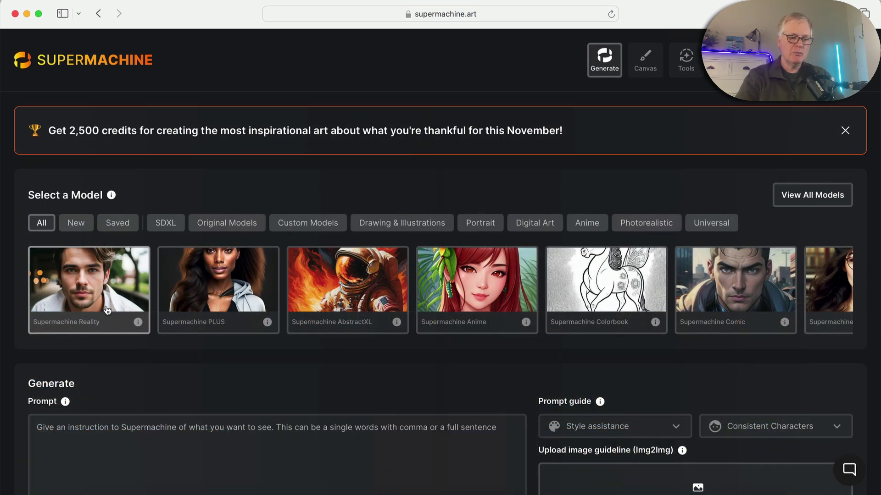
Step: Show the info panel for the Supermachine Reality model card
left_click(138, 322)
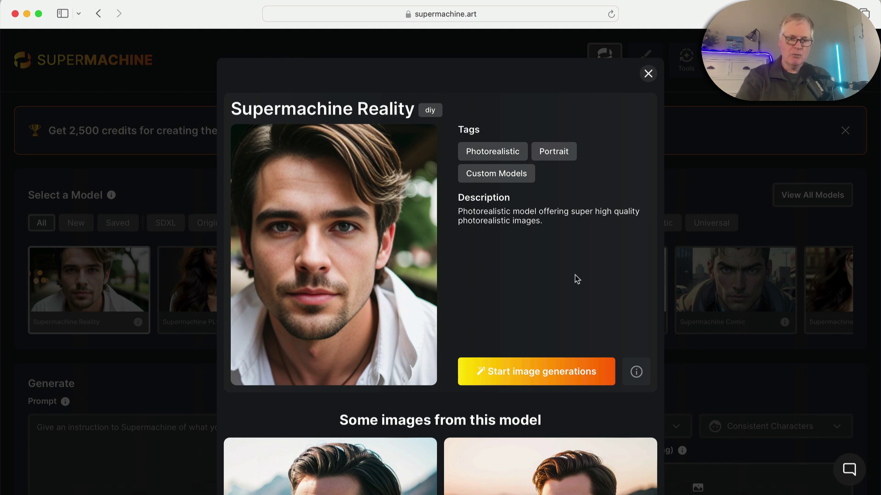
scroll(574, 275, "down", 5)
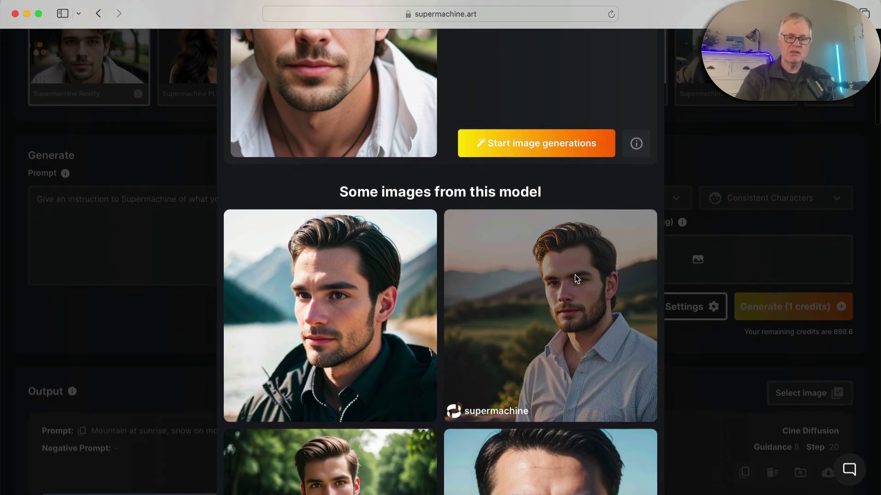
scroll(574, 274, "down", 2)
scroll(574, 274, "up", 6)
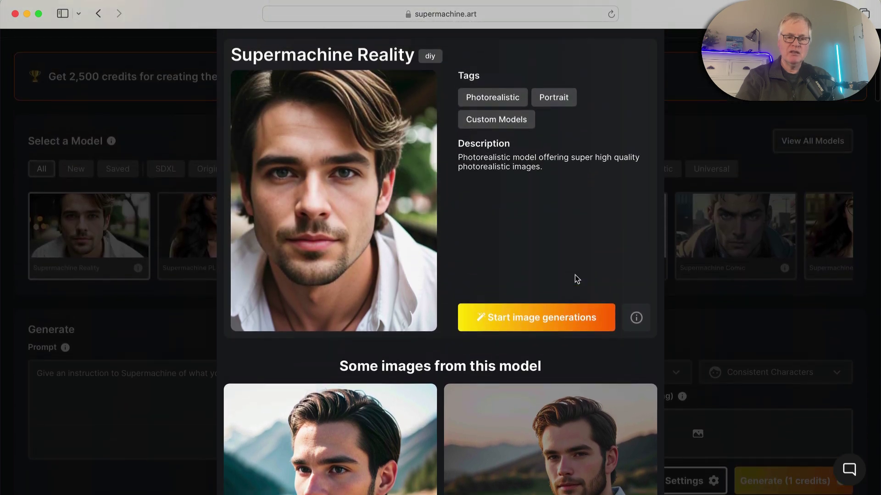
scroll(575, 275, "up", 1)
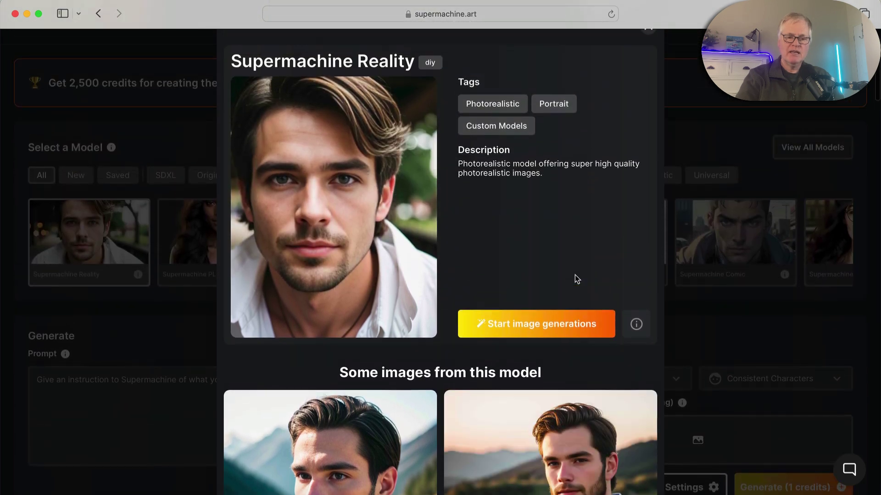
Step: Open the Supermachine Reality model's full page in a new tab and browse its sample portraits
left_click(637, 327)
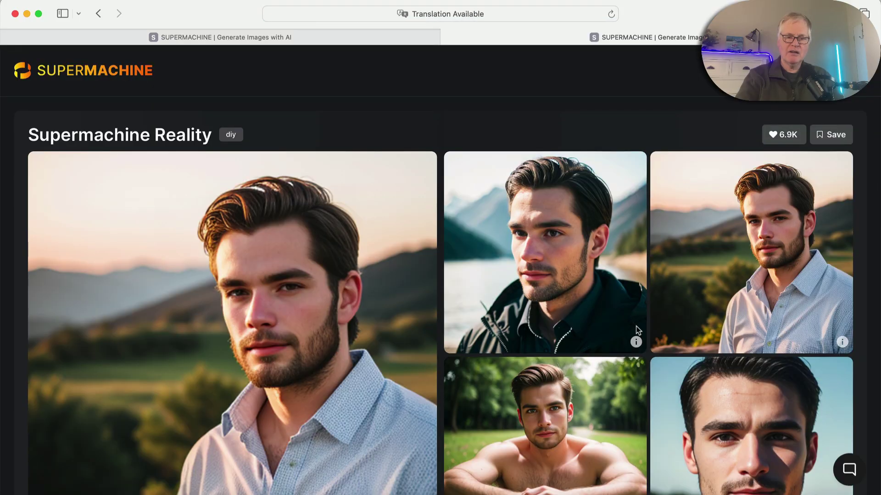
scroll(522, 322, "down", 1)
scroll(522, 321, "down", 5)
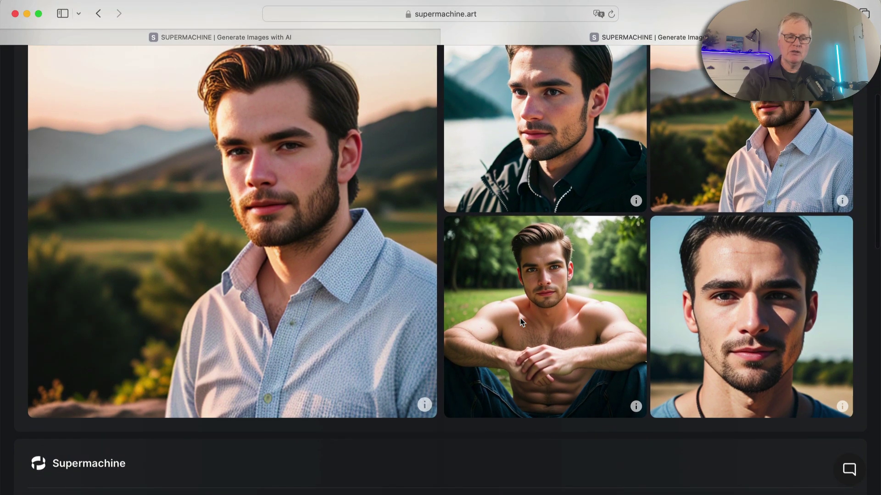
scroll(522, 322, "down", 4)
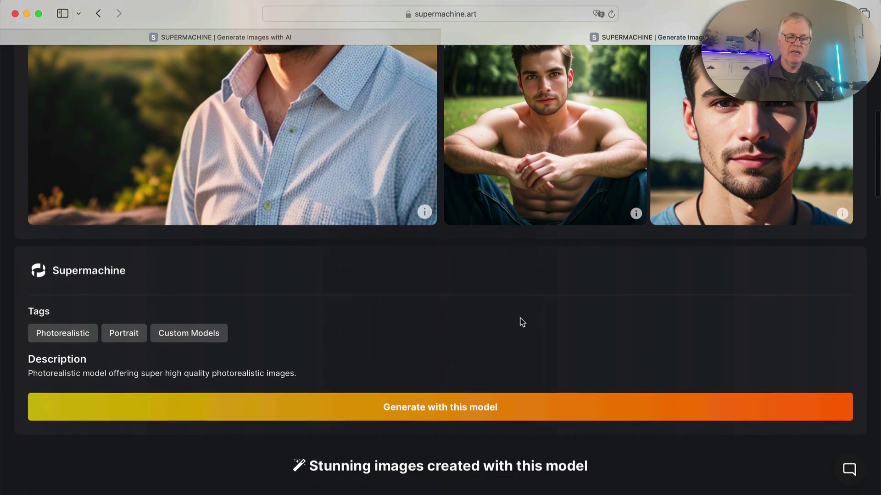
scroll(522, 322, "down", 5)
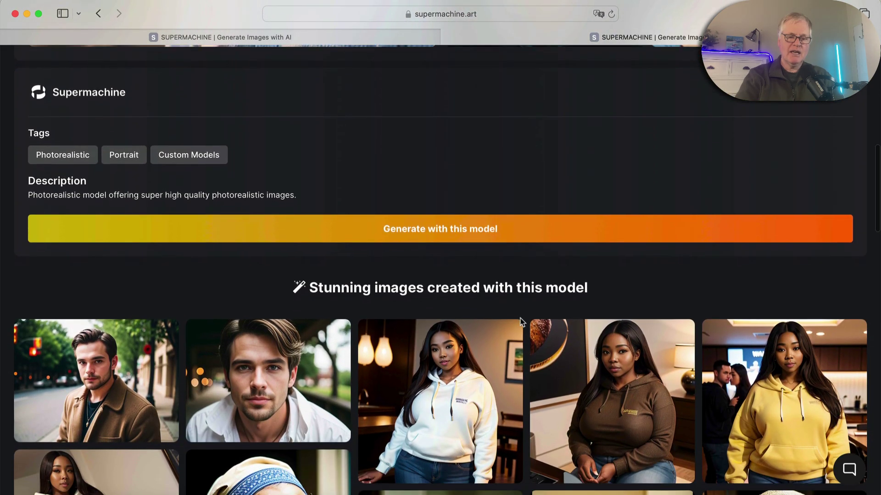
scroll(521, 323, "down", 7)
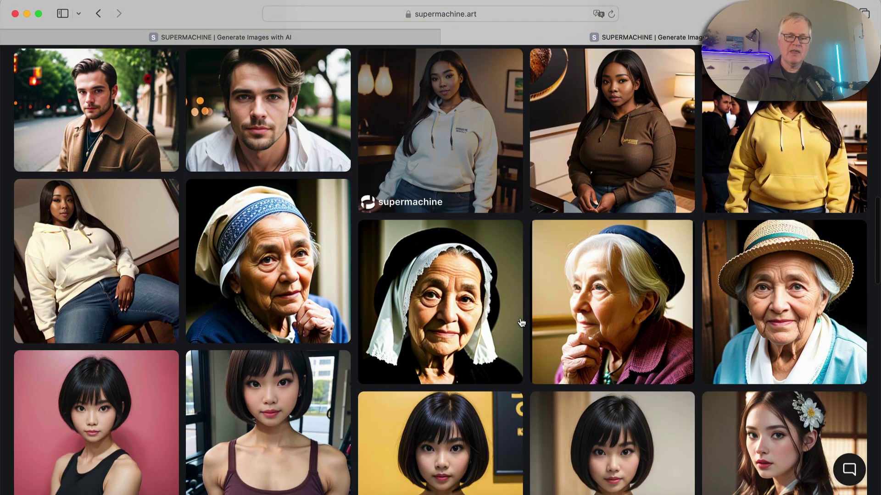
scroll(522, 323, "down", 7)
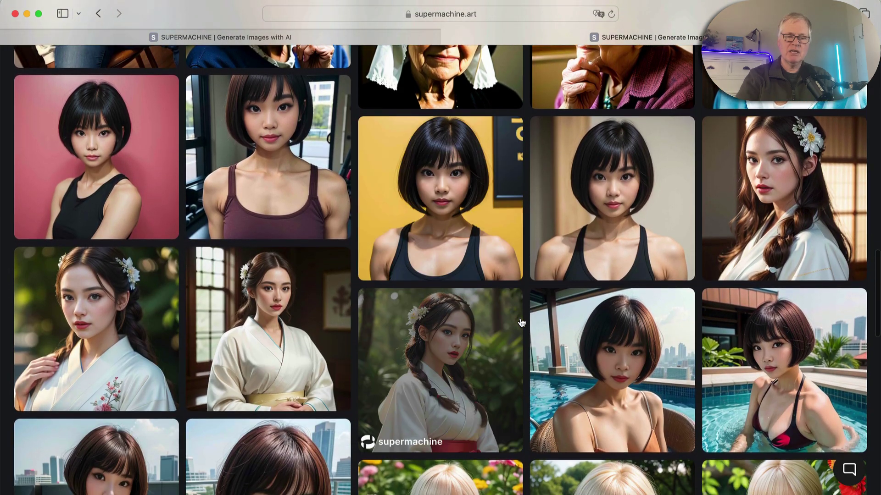
scroll(522, 322, "up", 8)
scroll(522, 322, "up", 9)
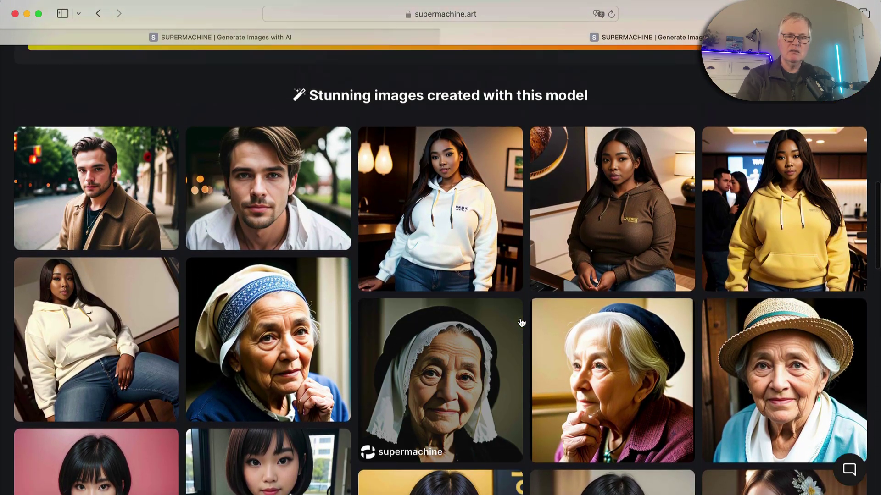
scroll(521, 322, "up", 6)
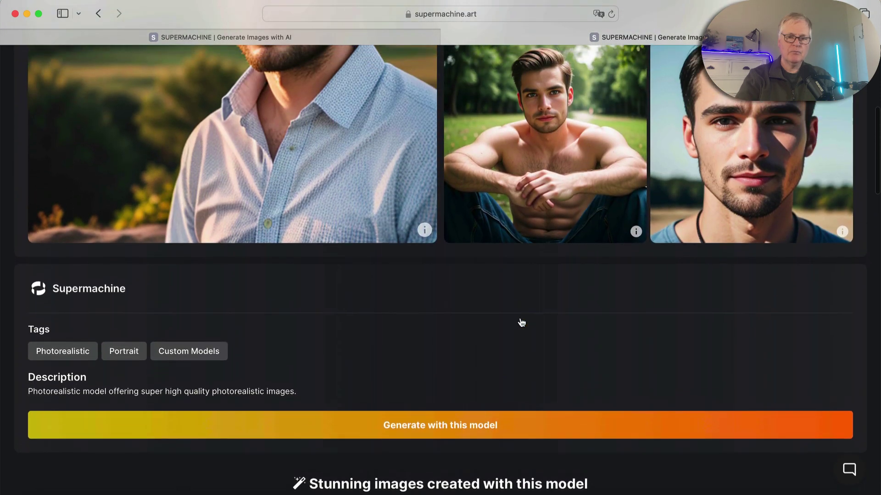
scroll(520, 318, "up", 1)
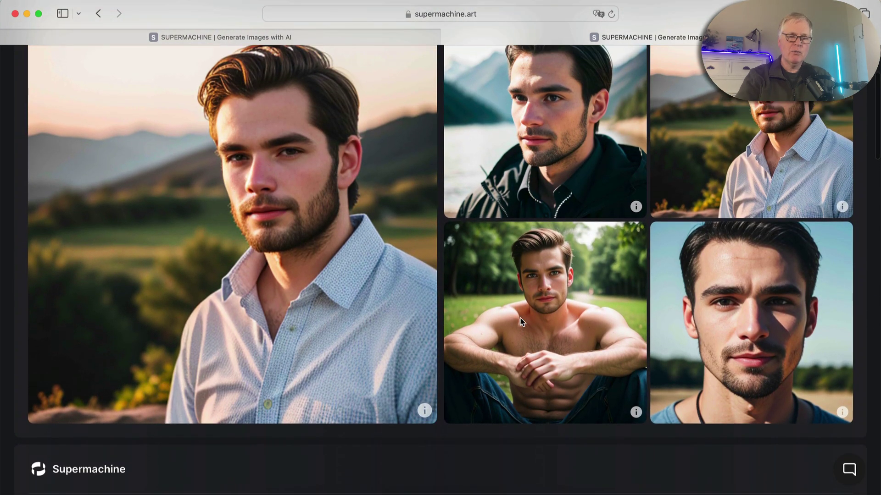
scroll(516, 323, "up", 1)
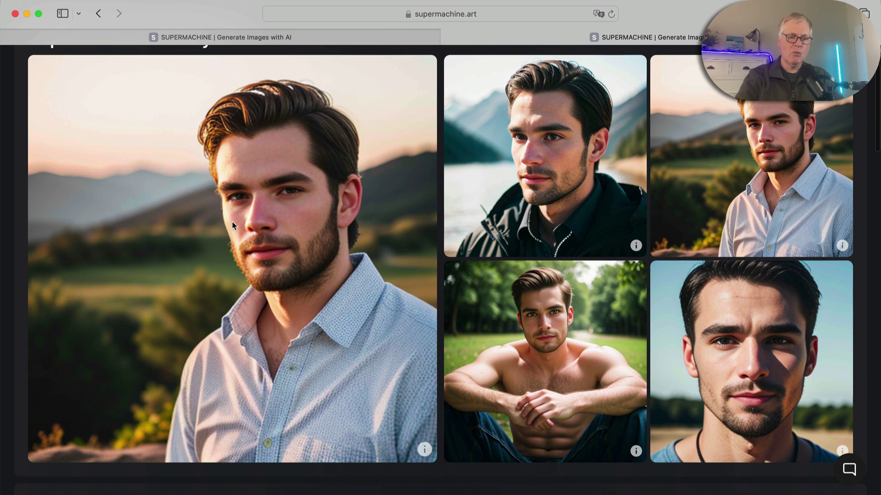
Step: Open the large portrait's generation settings and read through them
left_click(424, 450)
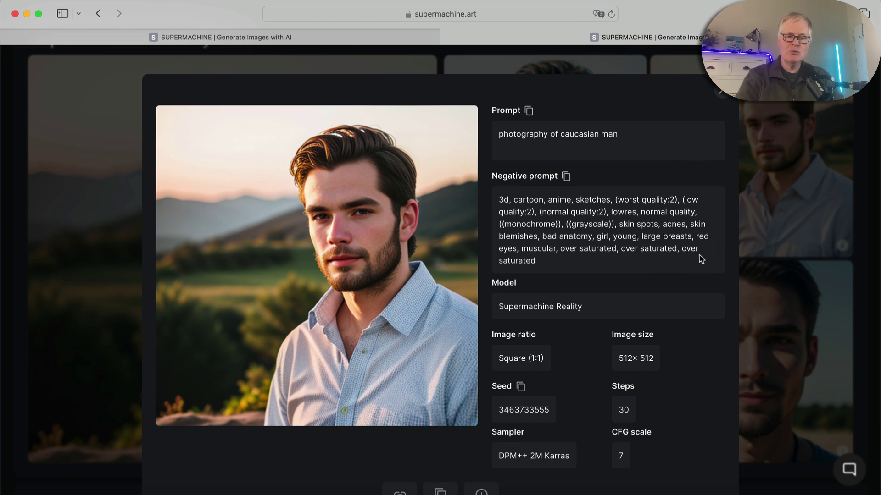
scroll(688, 282, "down", 2)
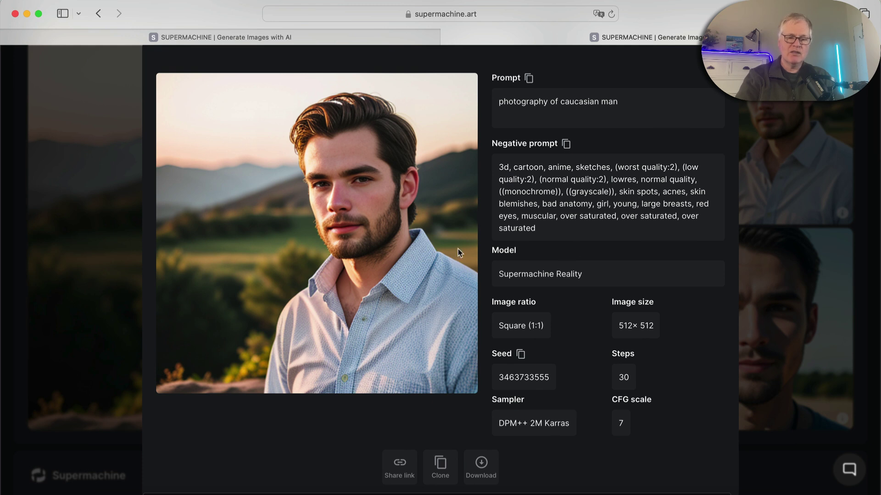
scroll(599, 302, "down", 5)
scroll(598, 302, "down", 2)
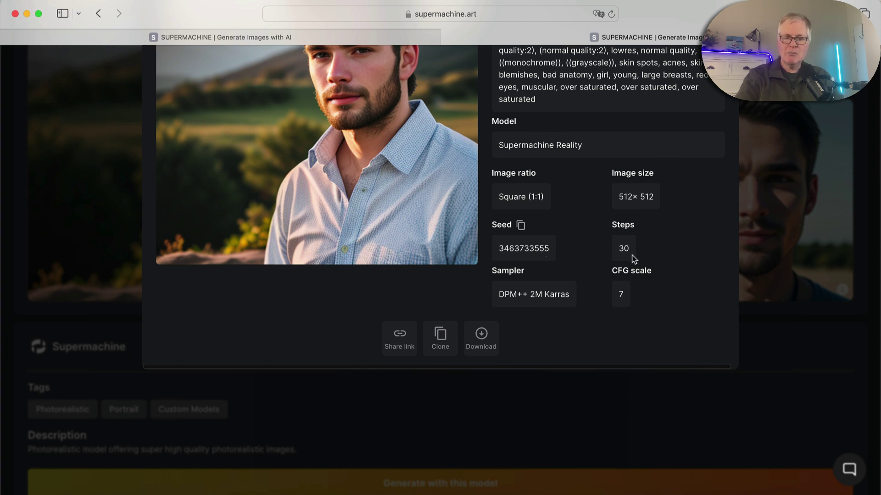
scroll(629, 255, "up", 3)
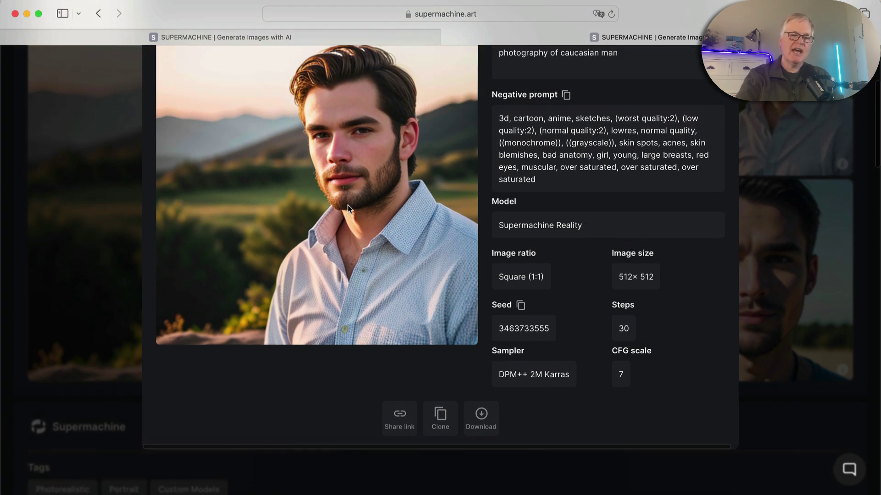
scroll(420, 274, "up", 2)
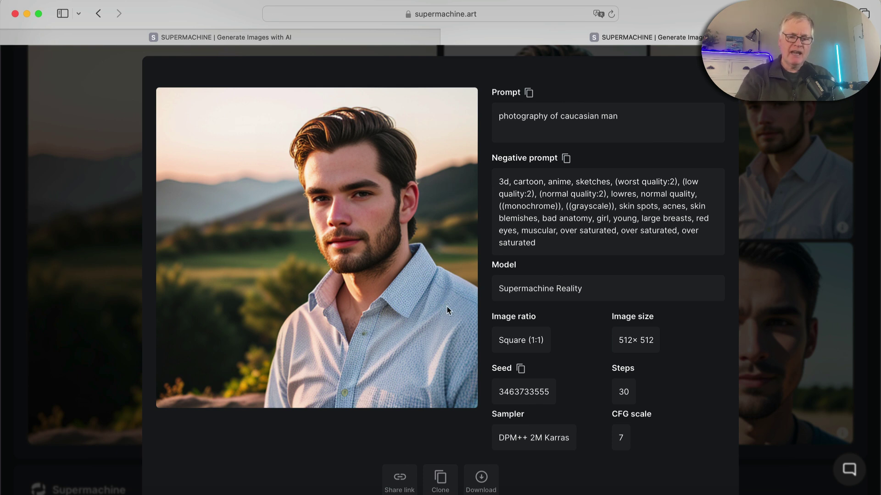
scroll(447, 306, "down", 1)
scroll(446, 307, "up", 2)
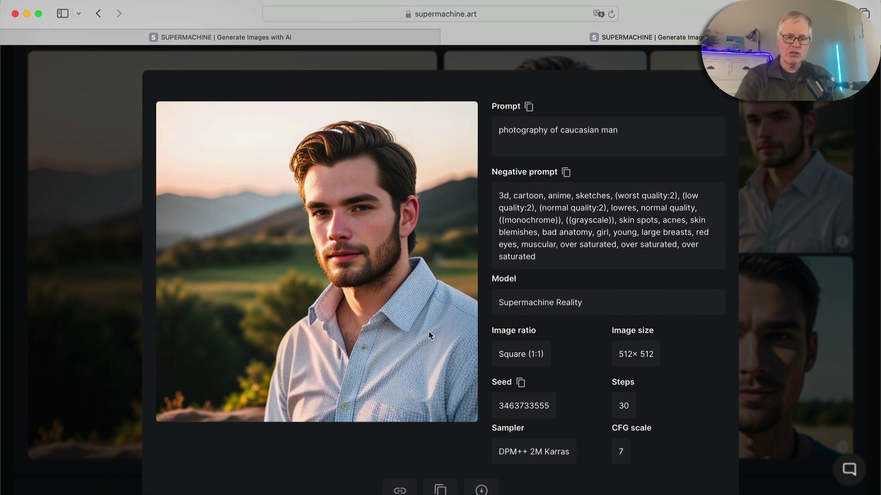
scroll(430, 335, "down", 1)
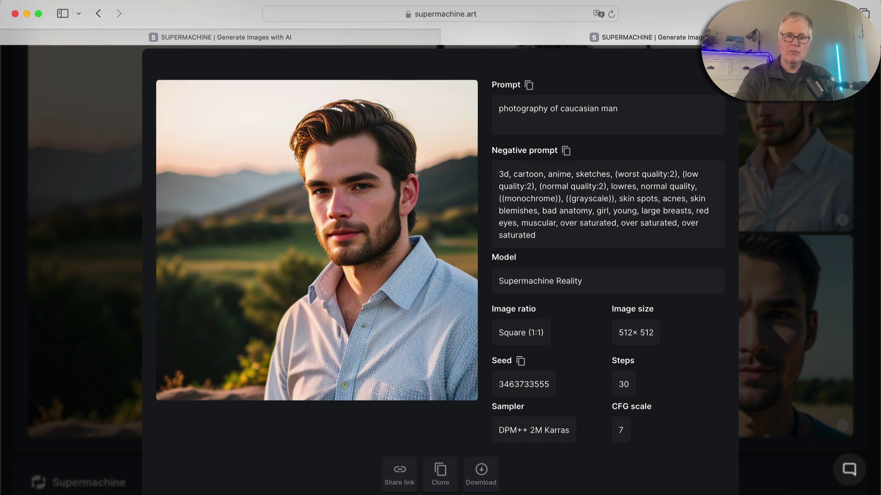
Step: Close the portrait's generation details, scroll back up, and switch to the AppSumo deal tab
key("Escape")
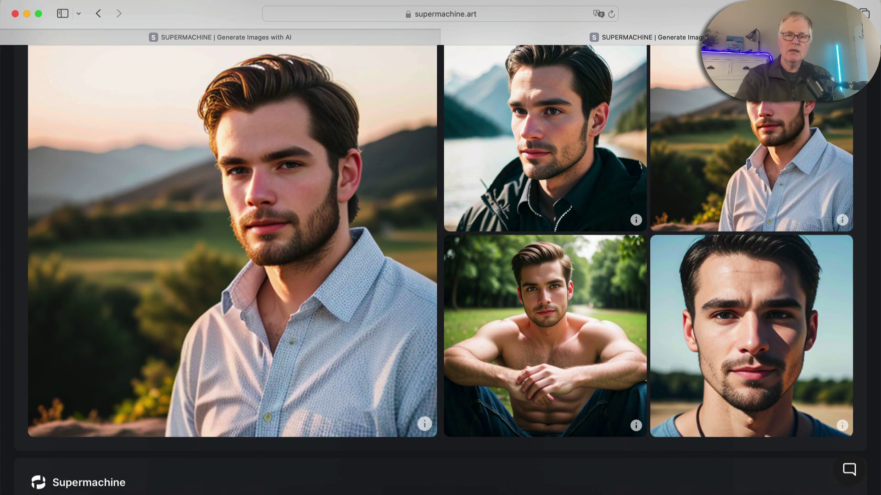
scroll(440, 256, "up", 3)
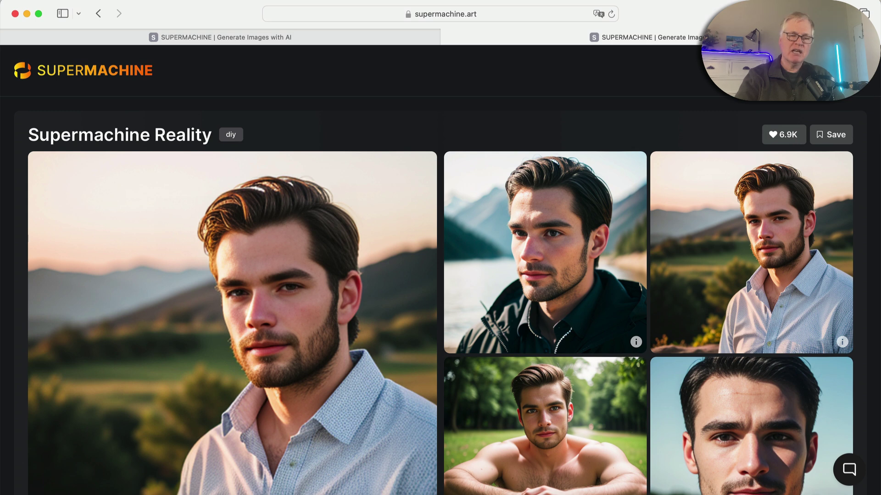
left_click(670, 3)
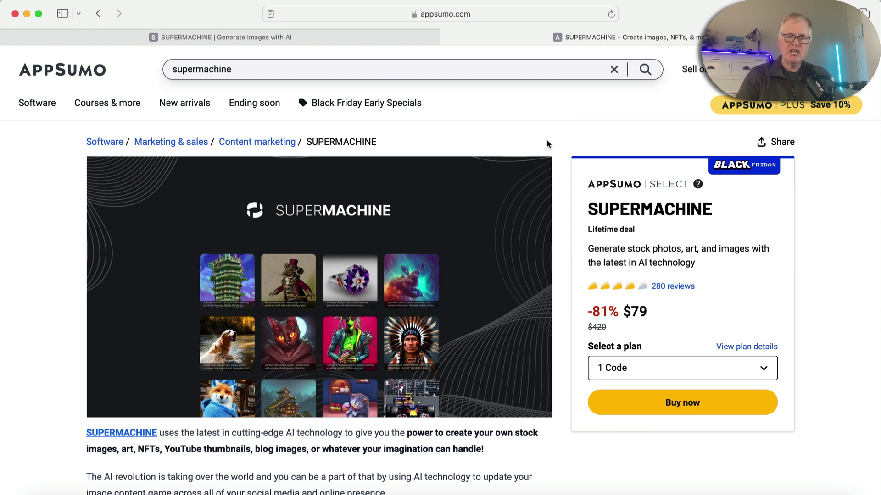
Step: Check the Supermachine deal prices for 1 to 5 codes, keeping 1 Code selected
scroll(541, 150, "down", 1)
scroll(540, 151, "up", 1)
scroll(725, 309, "down", 2)
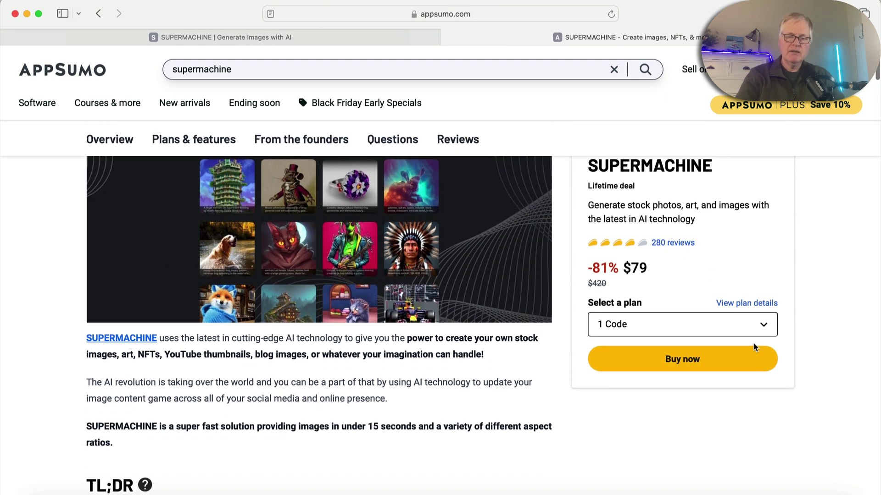
left_click(768, 324)
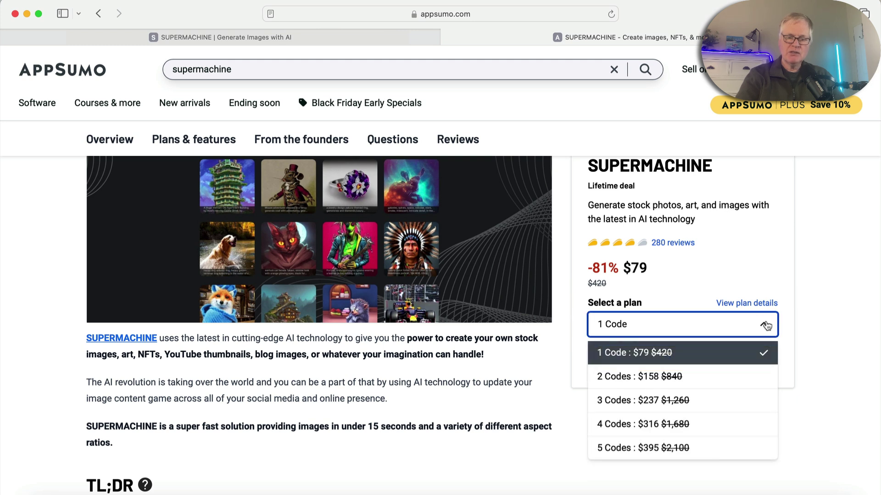
left_click(762, 255)
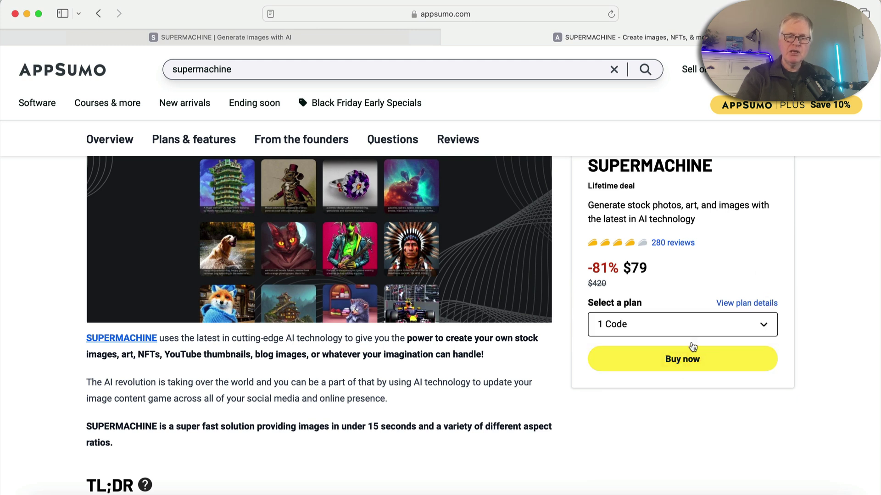
Step: Scroll down to the Plan 1–3 pricing cards at $79, $158 and $237
scroll(506, 369, "down", 5)
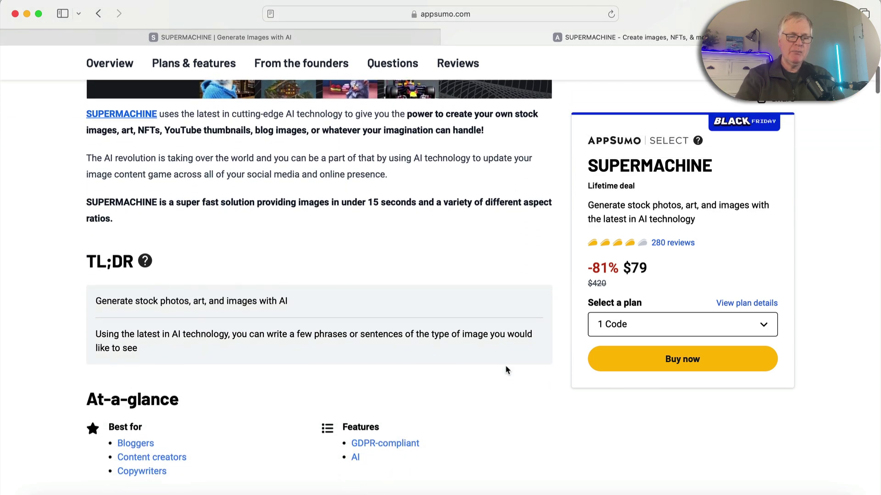
scroll(505, 364, "down", 10)
scroll(580, 137, "up", 1)
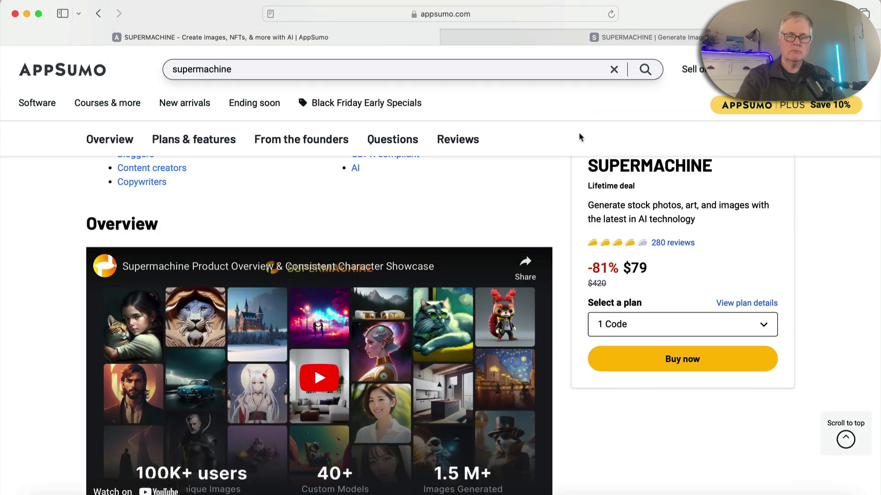
scroll(541, 208, "up", 1)
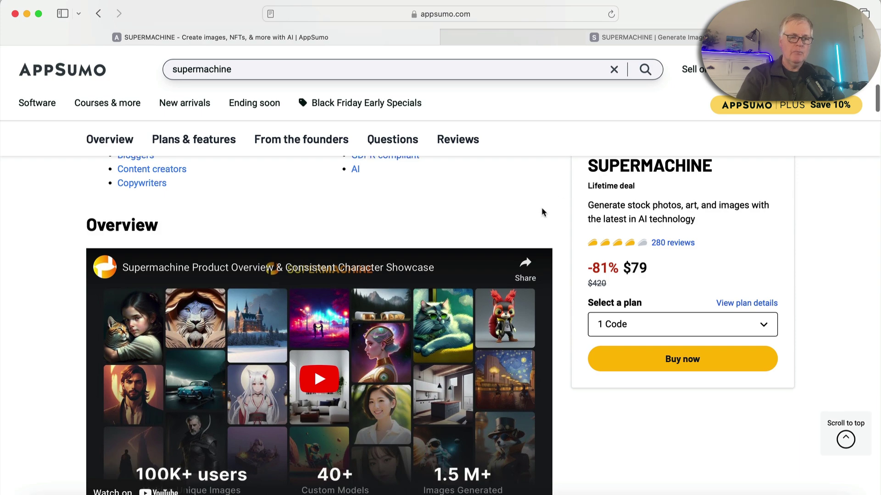
scroll(542, 211, "up", 15)
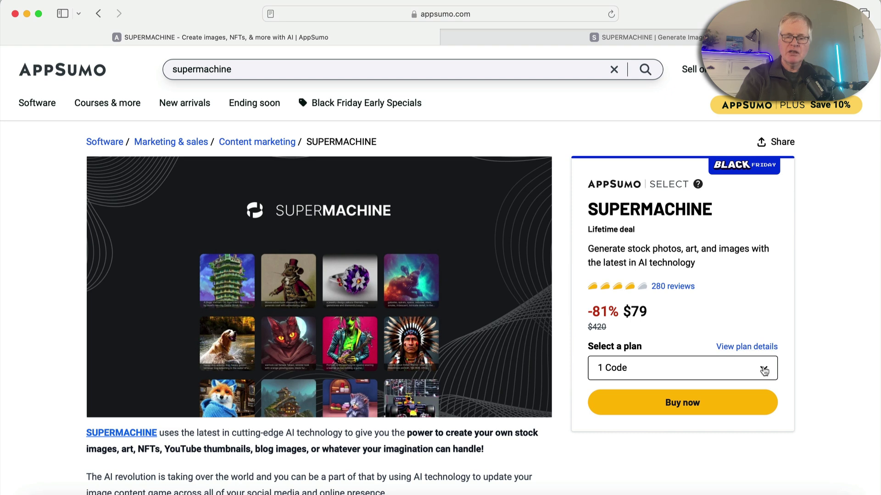
scroll(604, 381, "down", 5)
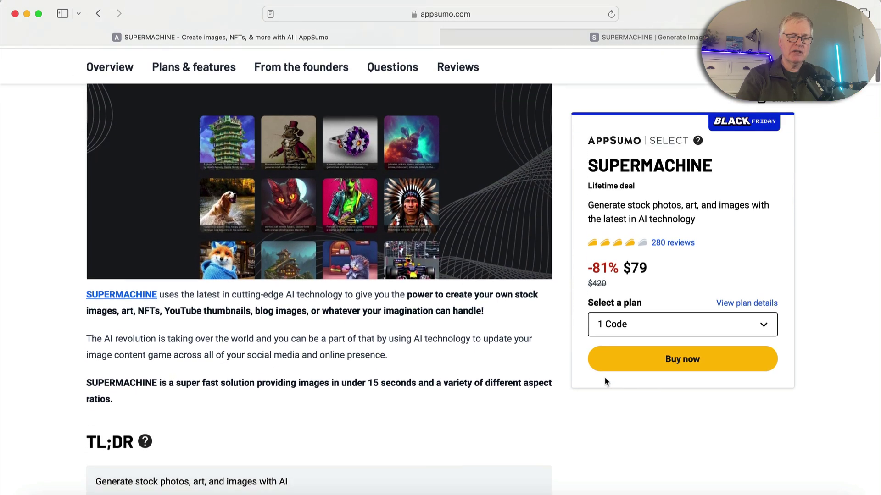
scroll(604, 381, "down", 13)
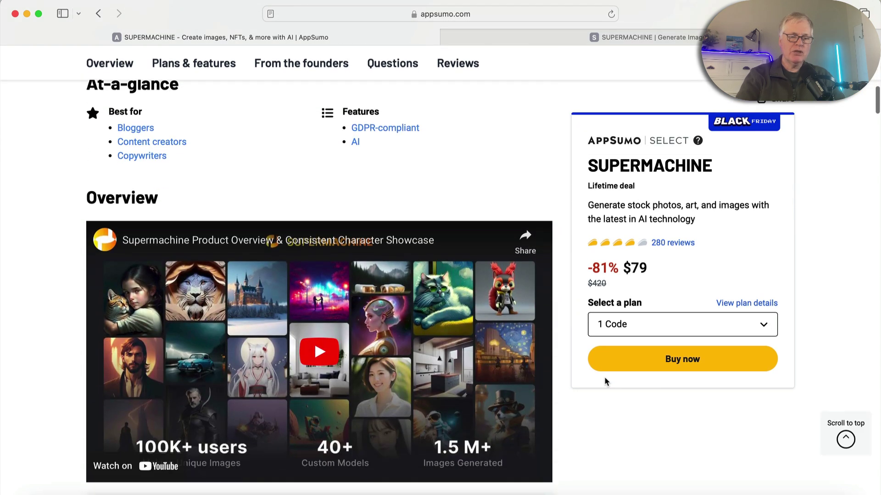
scroll(604, 381, "down", 20)
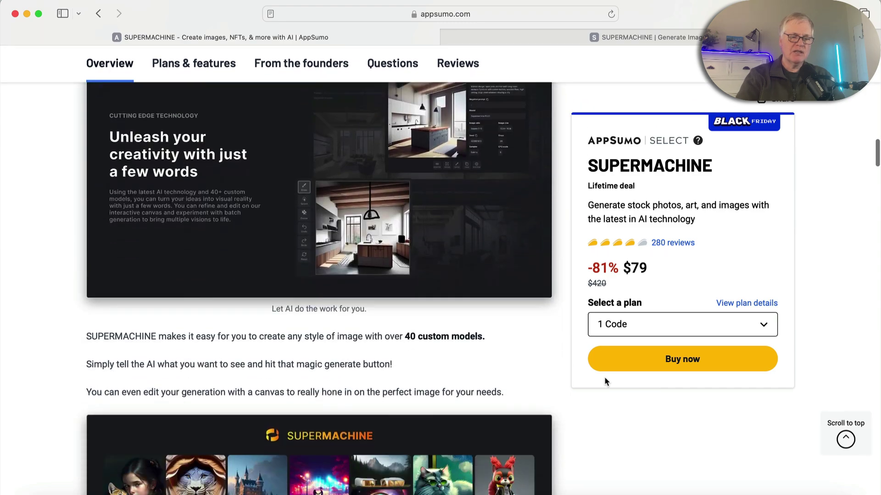
scroll(604, 381, "down", 19)
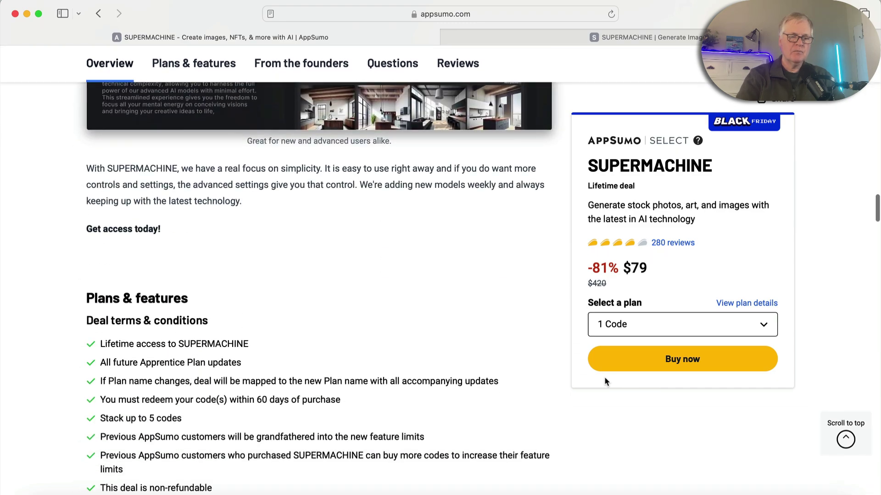
scroll(604, 380, "down", 7)
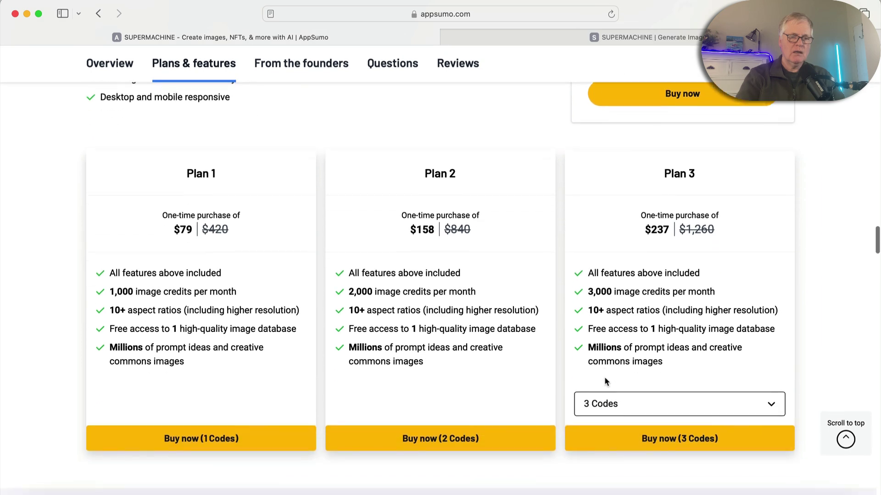
Step: Switch to the SUPERMACHINE | Generate Images with AI tab
scroll(604, 380, "up", 3)
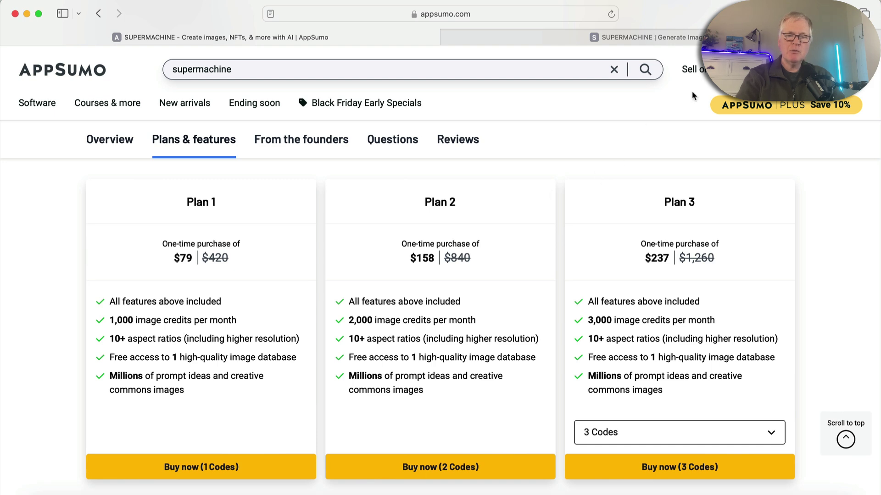
left_click(693, 38)
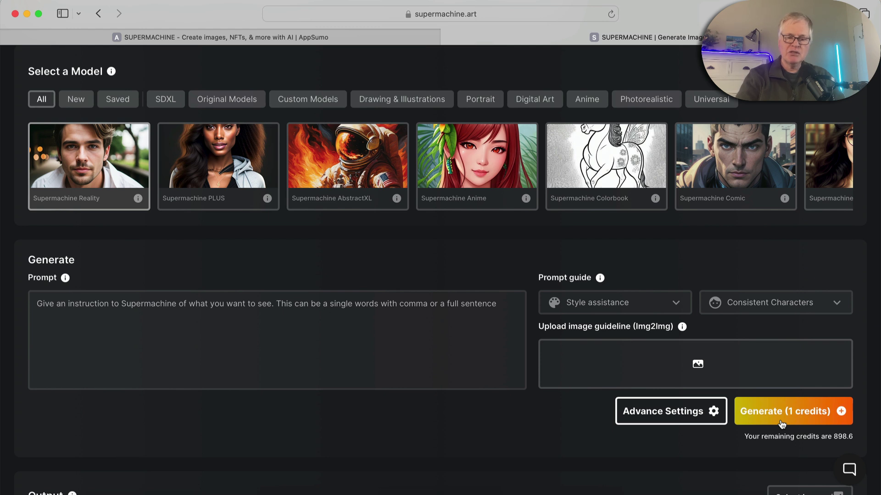
Step: Return to the AppSumo tab showing the $79, $158 and $237 plan cards
left_click(401, 39)
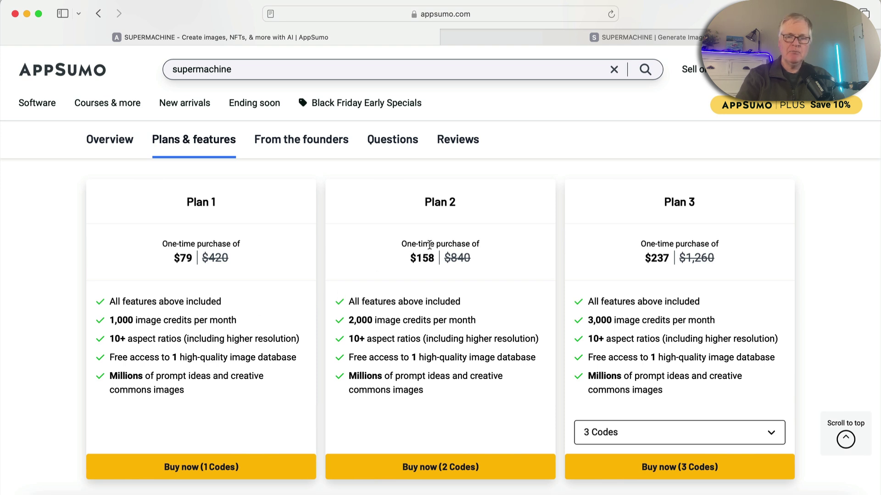
Step: Scroll up to the top of the AppSumo Supermachine deal page with its TL;DR summary
scroll(567, 146, "up", 1)
scroll(567, 147, "up", 10)
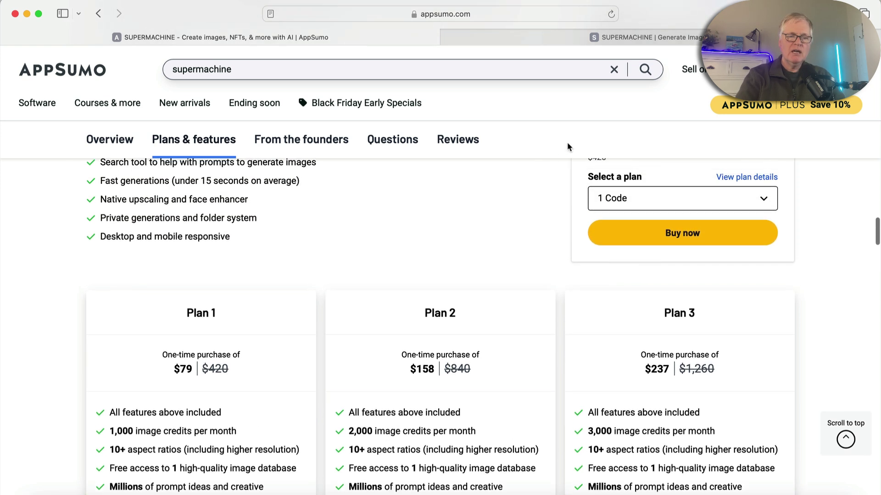
scroll(567, 147, "up", 15)
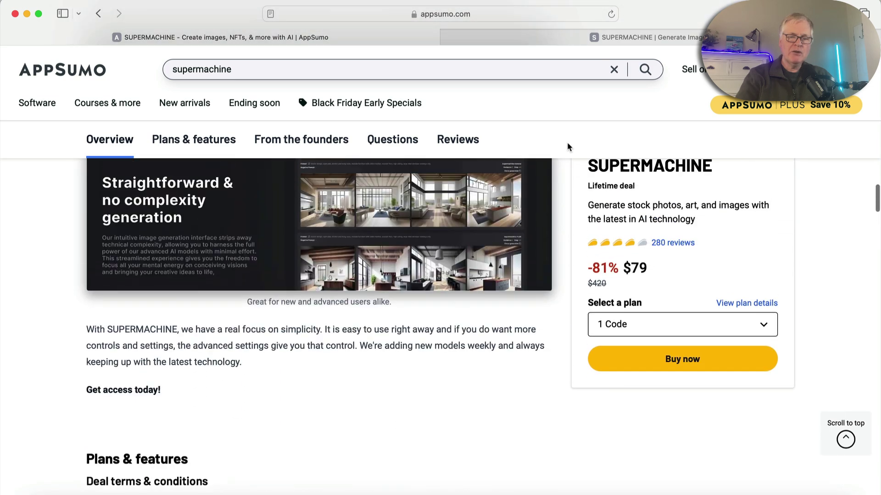
scroll(568, 147, "up", 15)
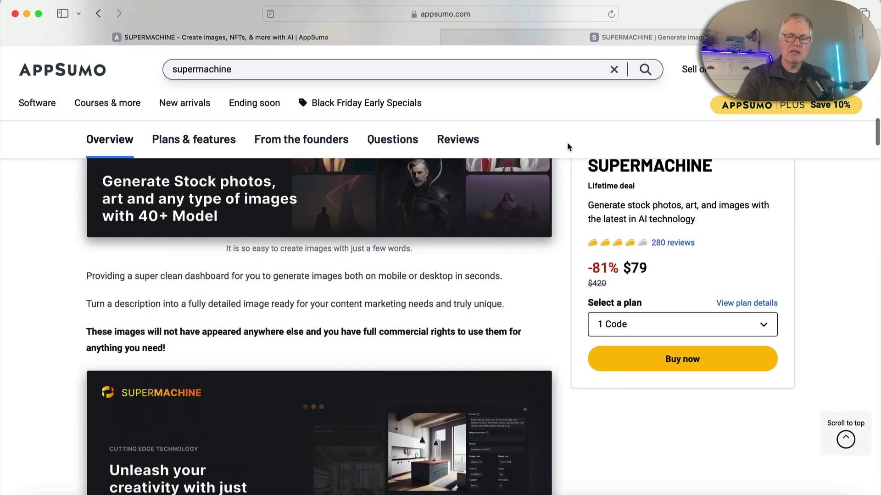
scroll(568, 147, "up", 12)
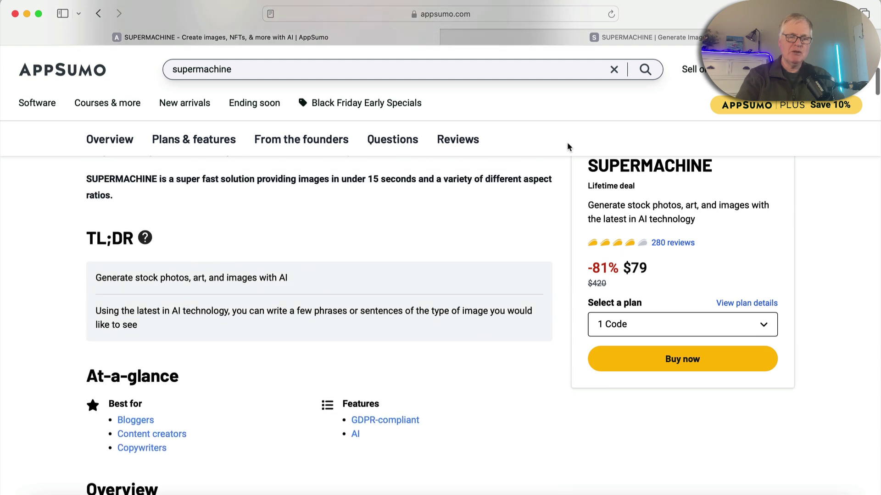